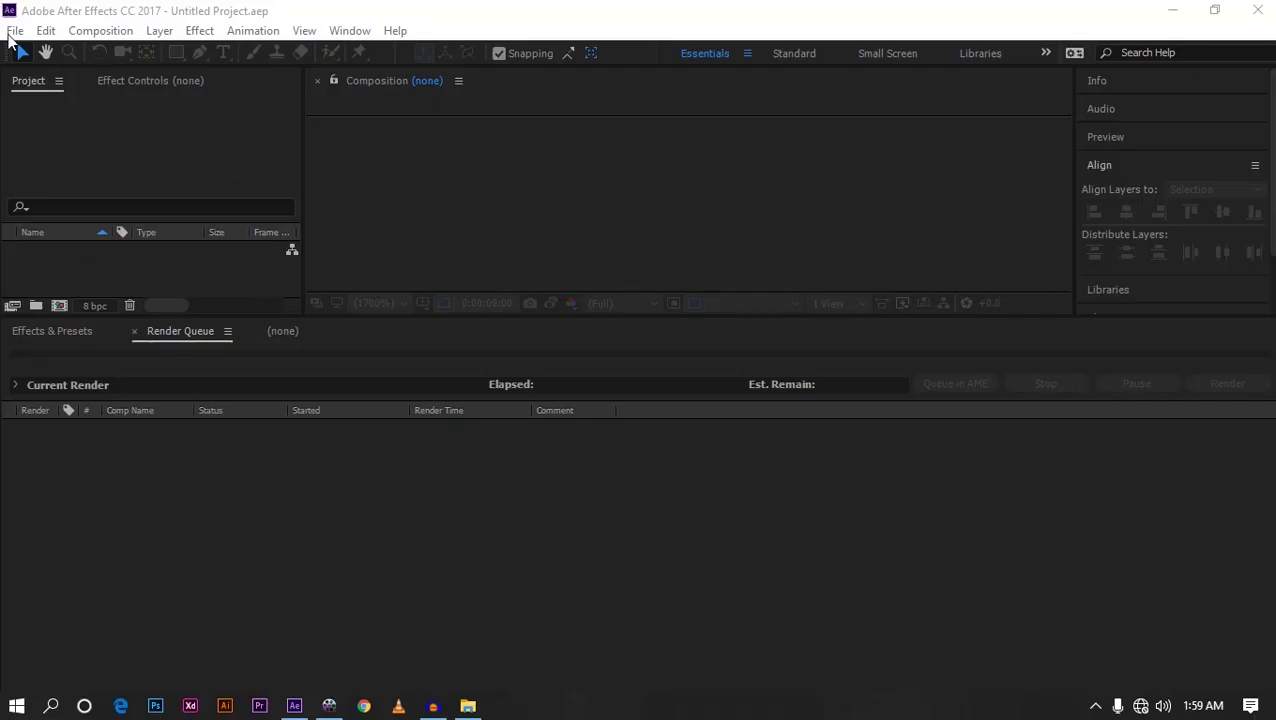
# - Create a 1920×1080 composition named 'bendera' at 30 fps lasting 0:00:10:00
pyautogui.click(16, 31)
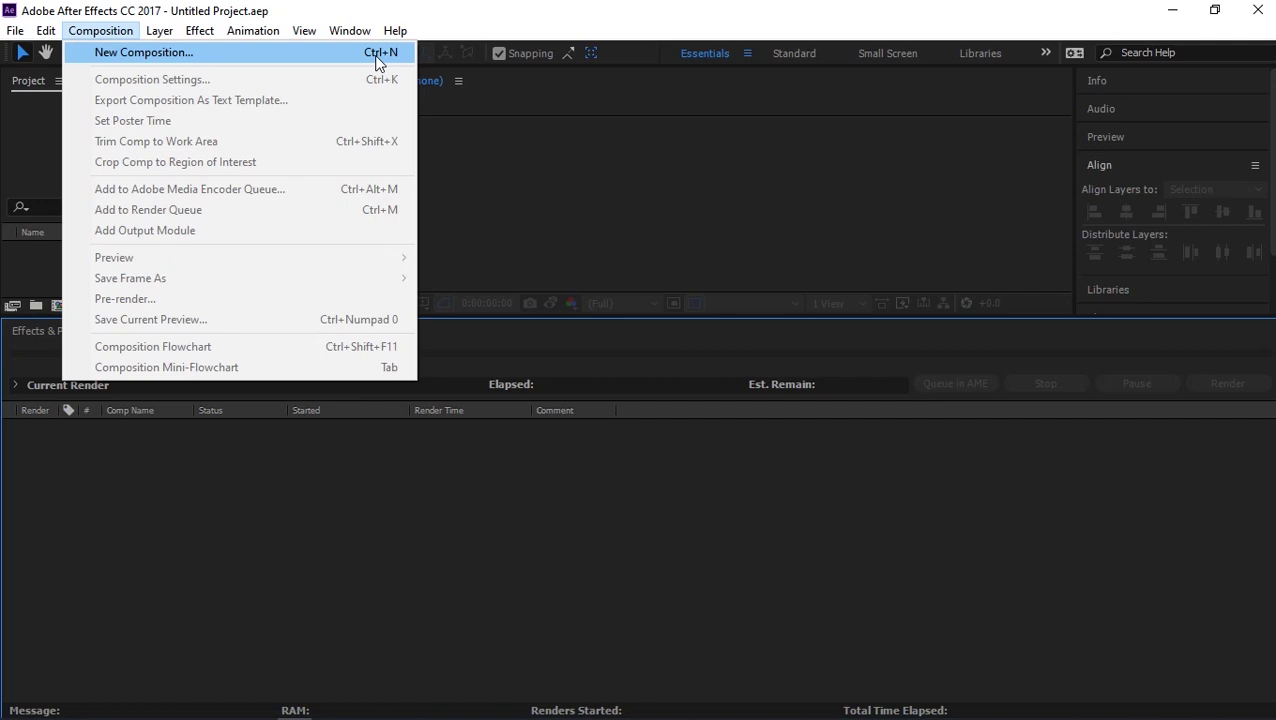
pyautogui.click(28, 256)
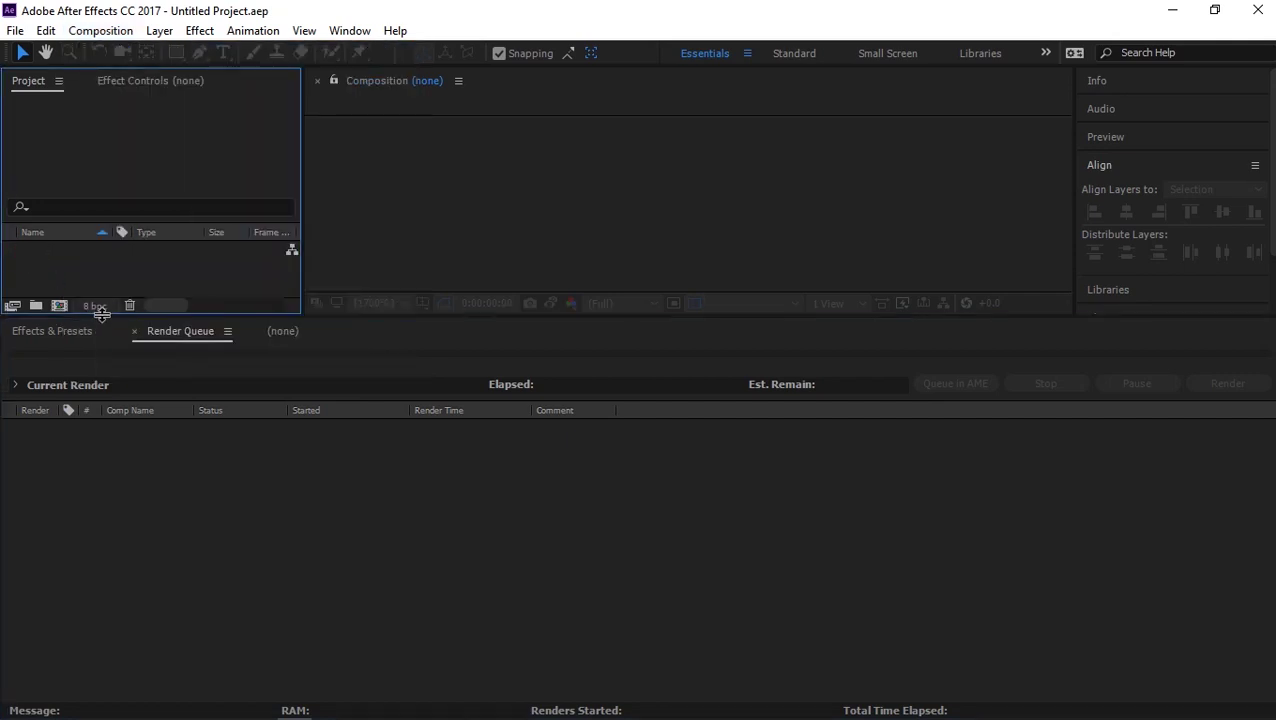
pyautogui.moveTo(101, 314); pyautogui.dragTo(101, 352)
pyautogui.click(59, 348)
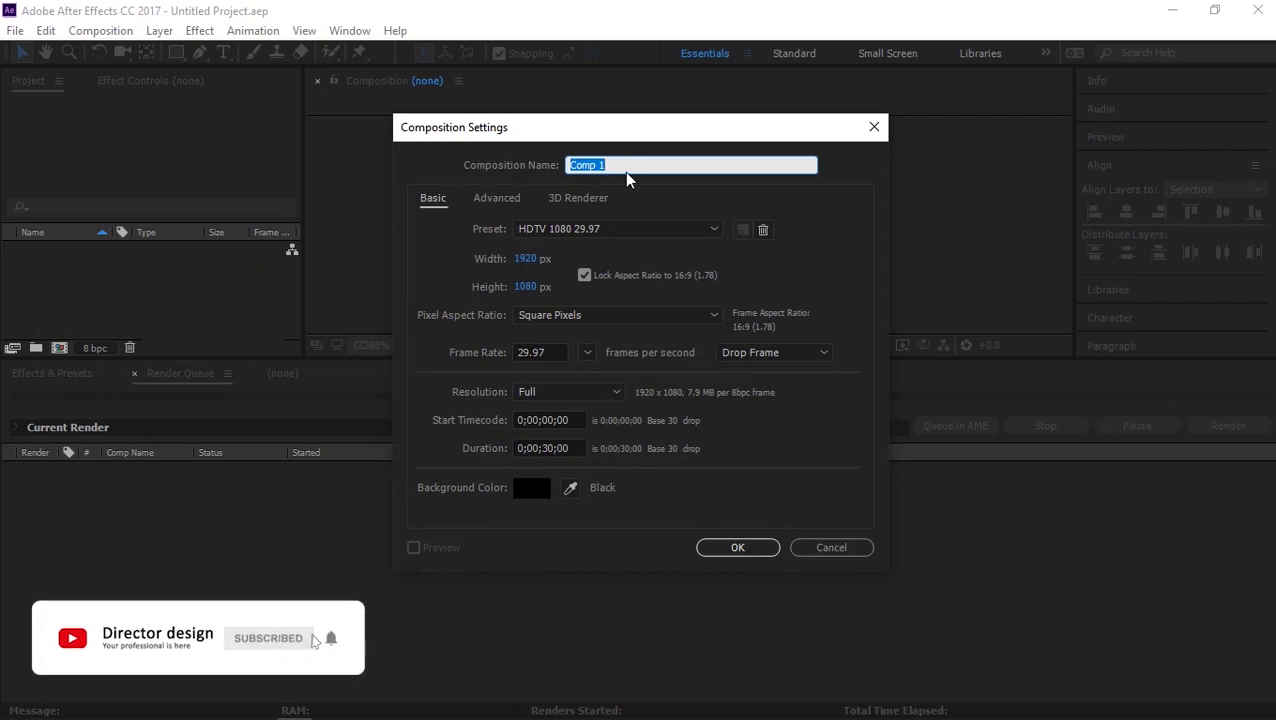
pyautogui.write('be')
pyautogui.write('ndera')
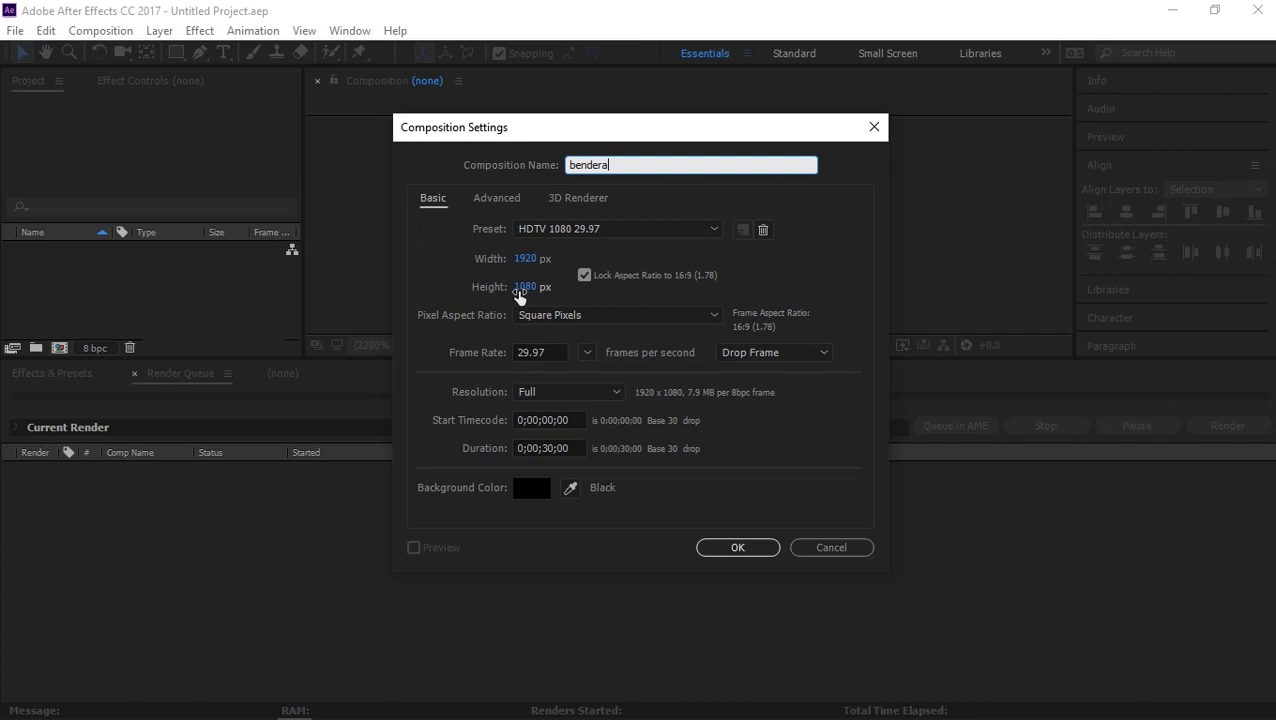
pyautogui.click(539, 352)
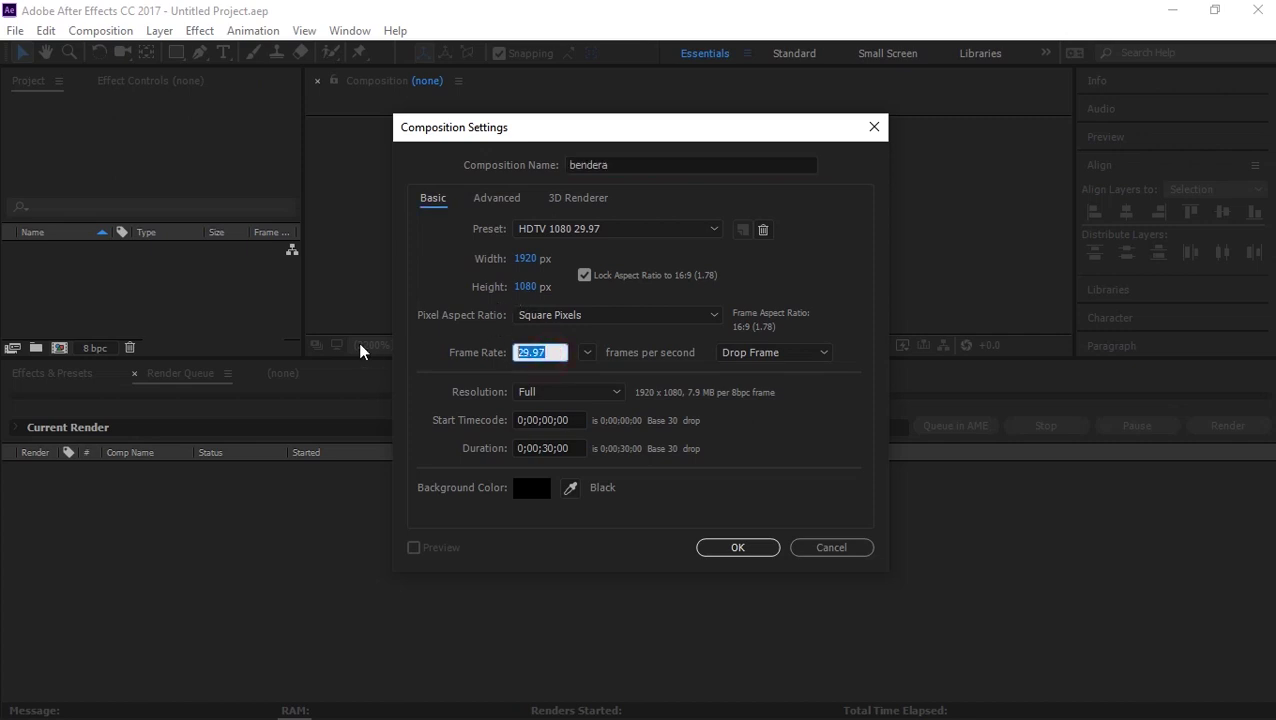
pyautogui.write('30')
pyautogui.click(550, 446)
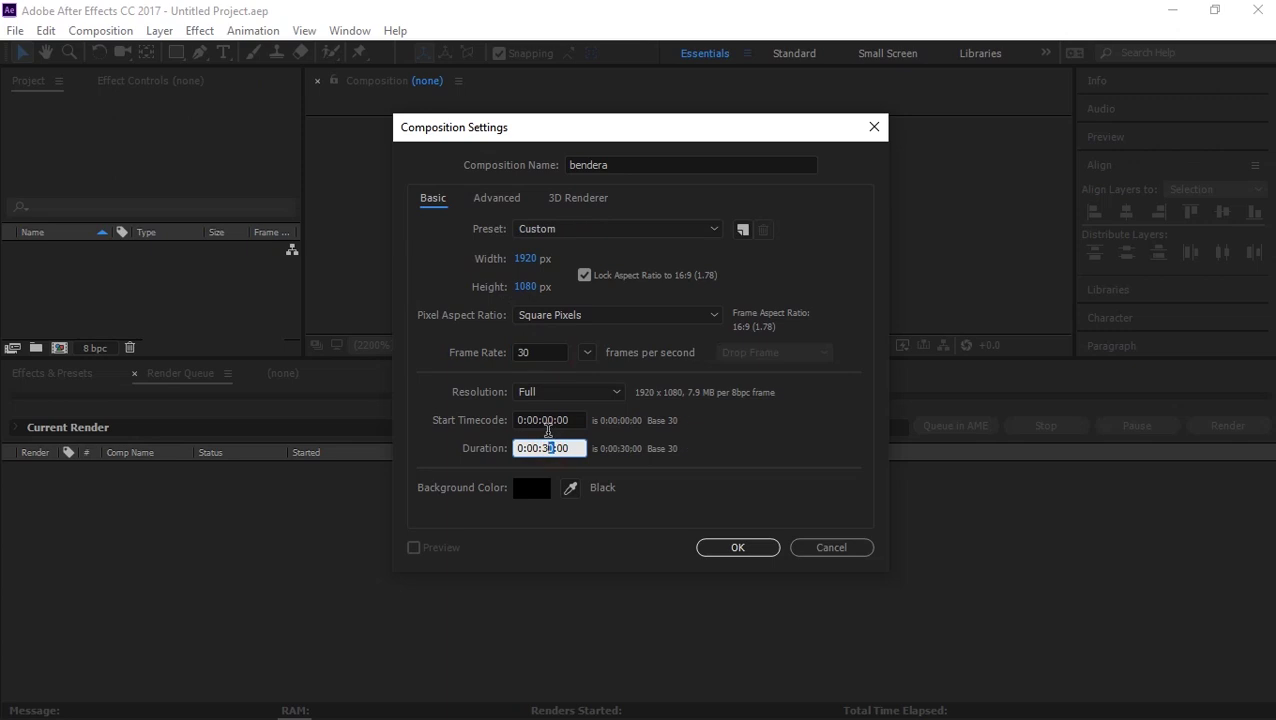
pyautogui.moveTo(552, 446); pyautogui.dragTo(546, 446)
pyautogui.write('10')
pyautogui.click(738, 550)
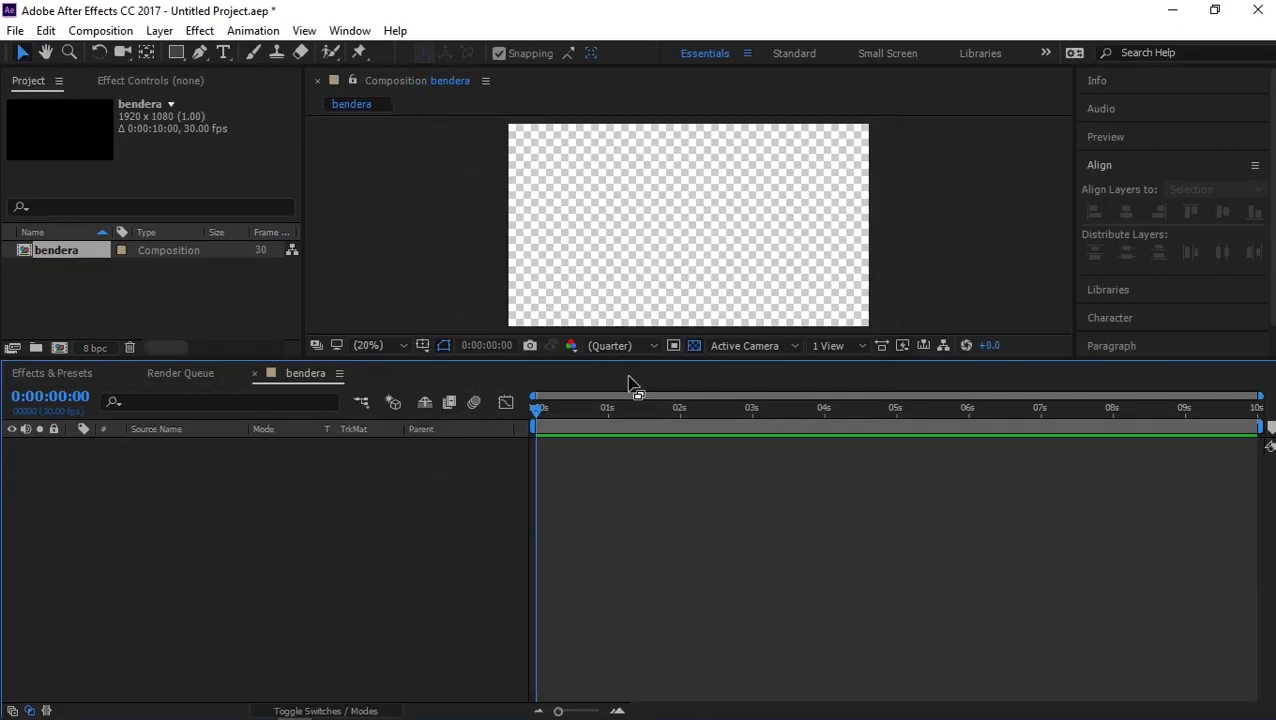
# - Turn off the transparency grid for a black background and enlarge the composition viewer
pyautogui.click(694, 345)
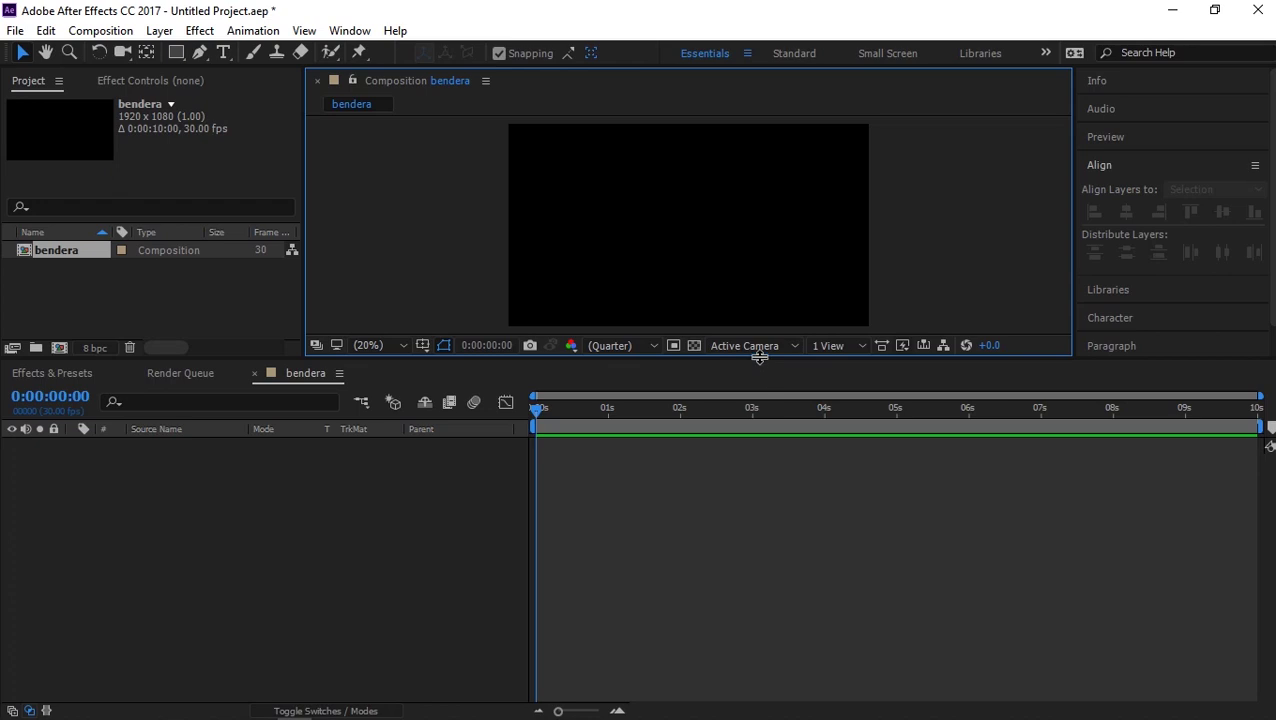
pyautogui.moveTo(762, 358); pyautogui.dragTo(762, 430)
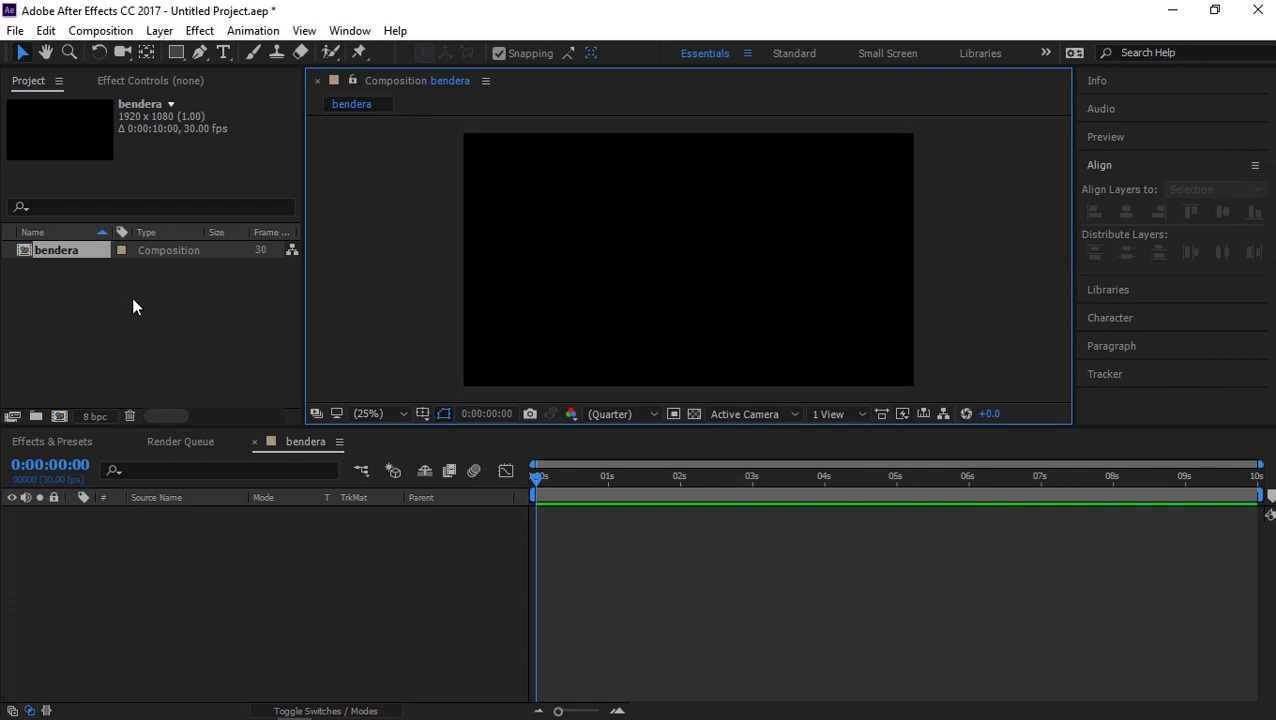
pyautogui.click(136, 289)
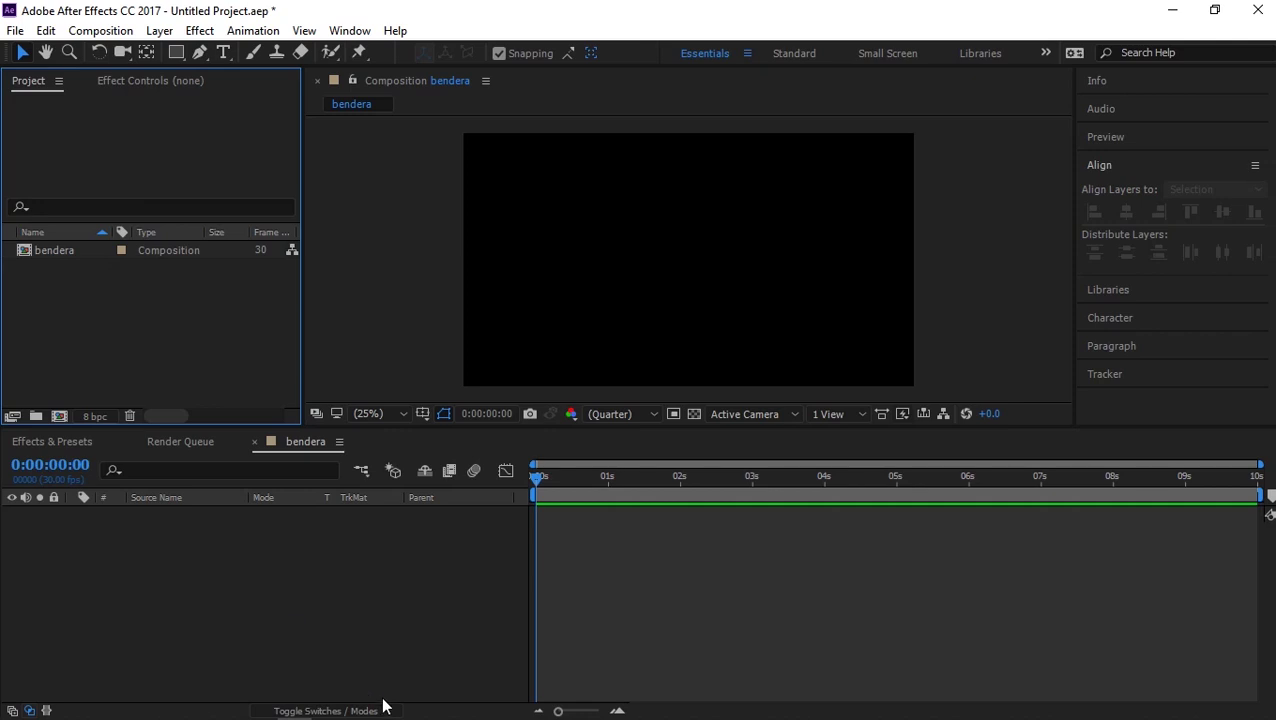
# - Import the Tanzania flag PNG and white satin texture MP4 from the Desktop into the project
pyautogui.moveTo(505, 716)
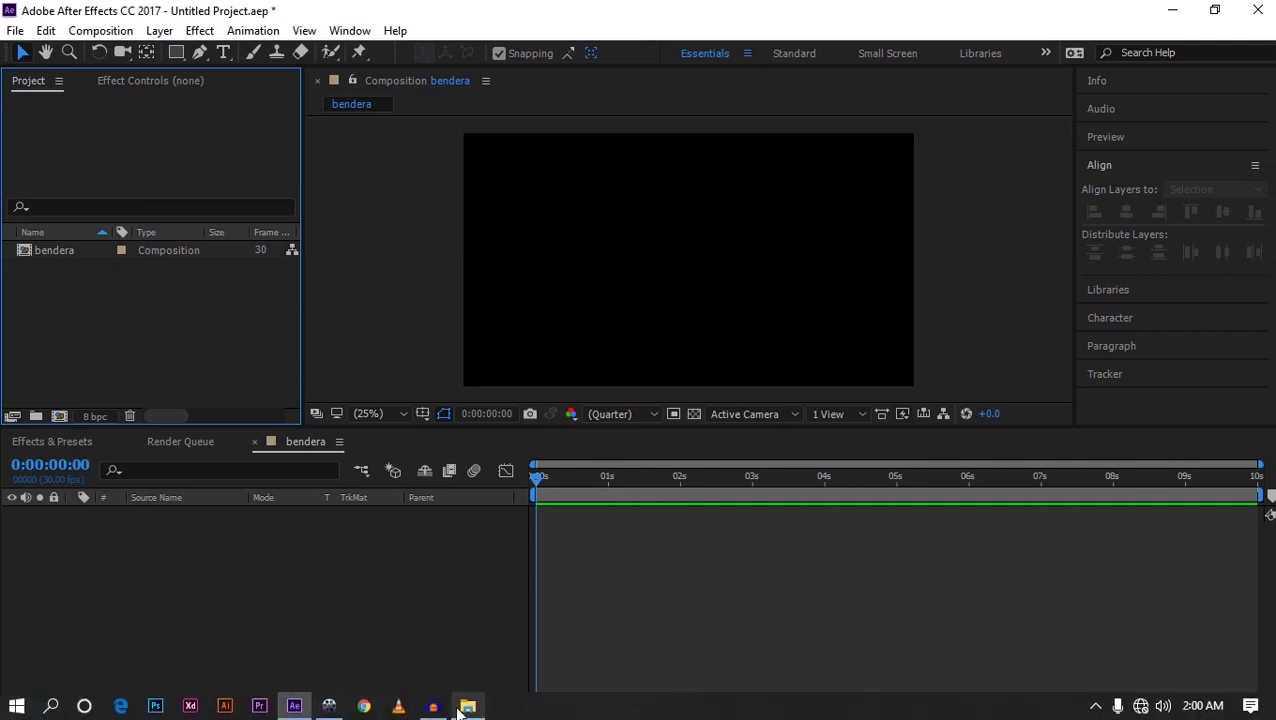
pyautogui.click(286, 516)
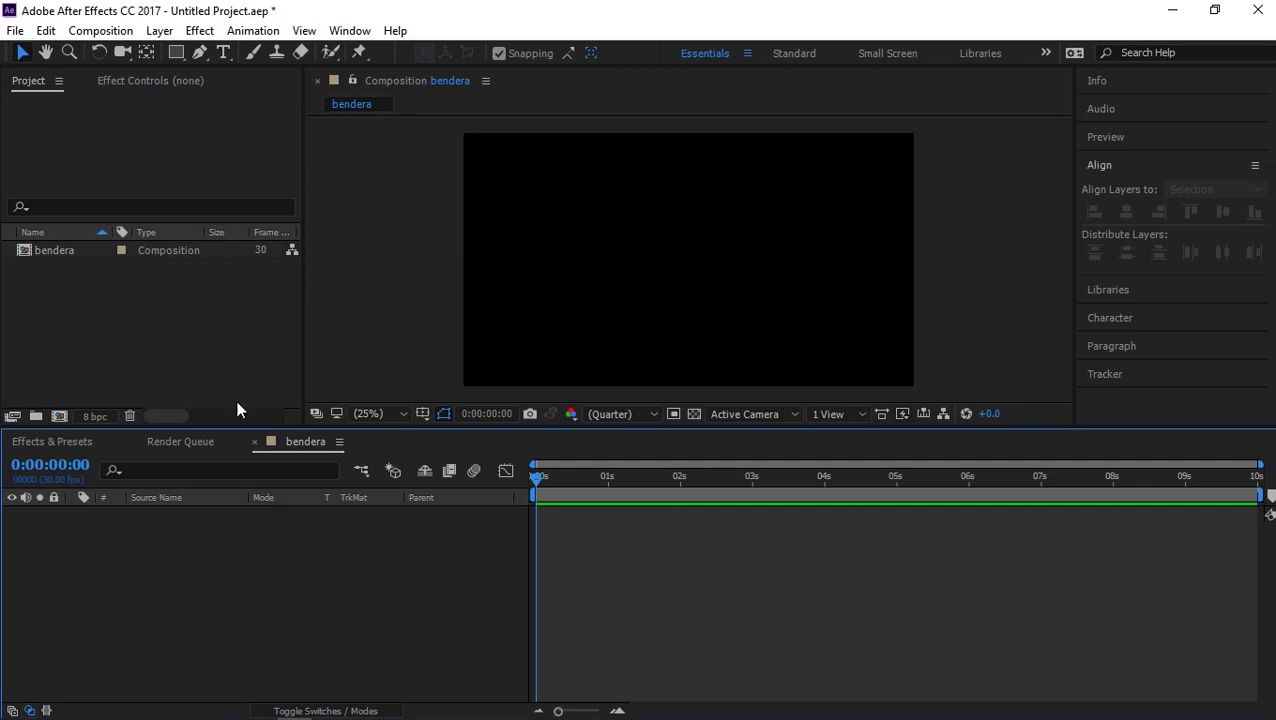
pyautogui.click(467, 706)
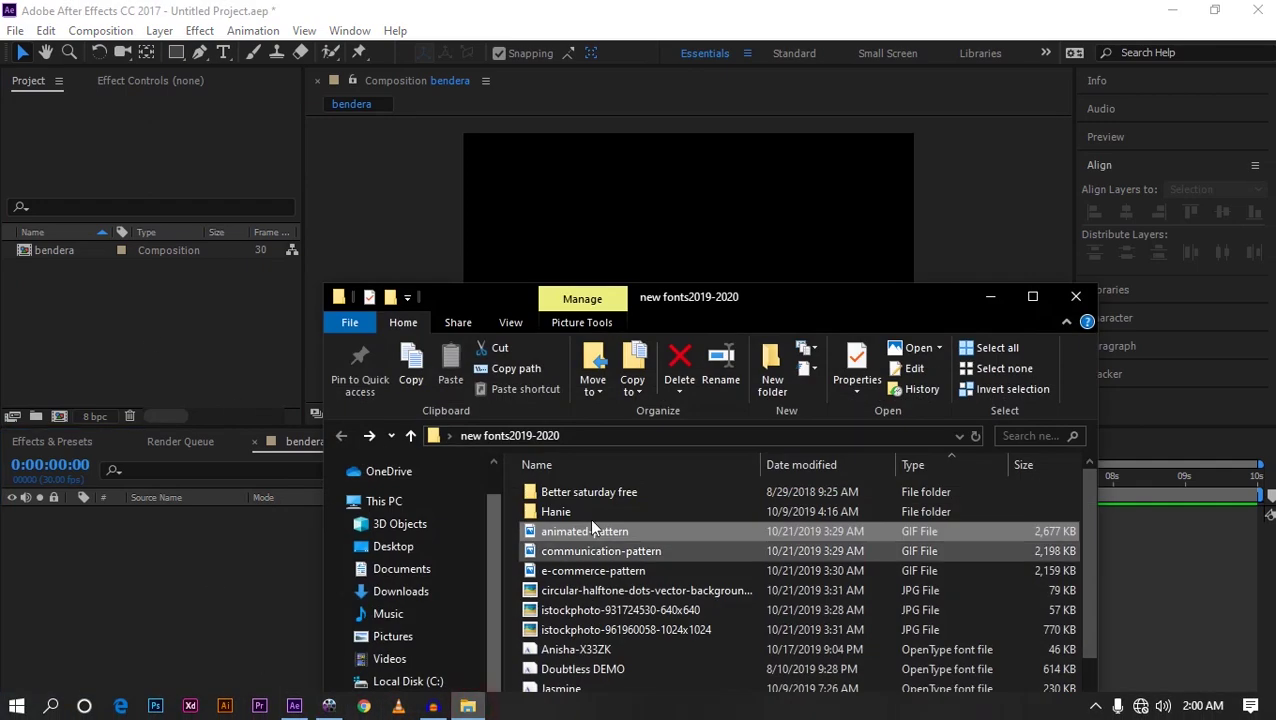
pyautogui.click(395, 546)
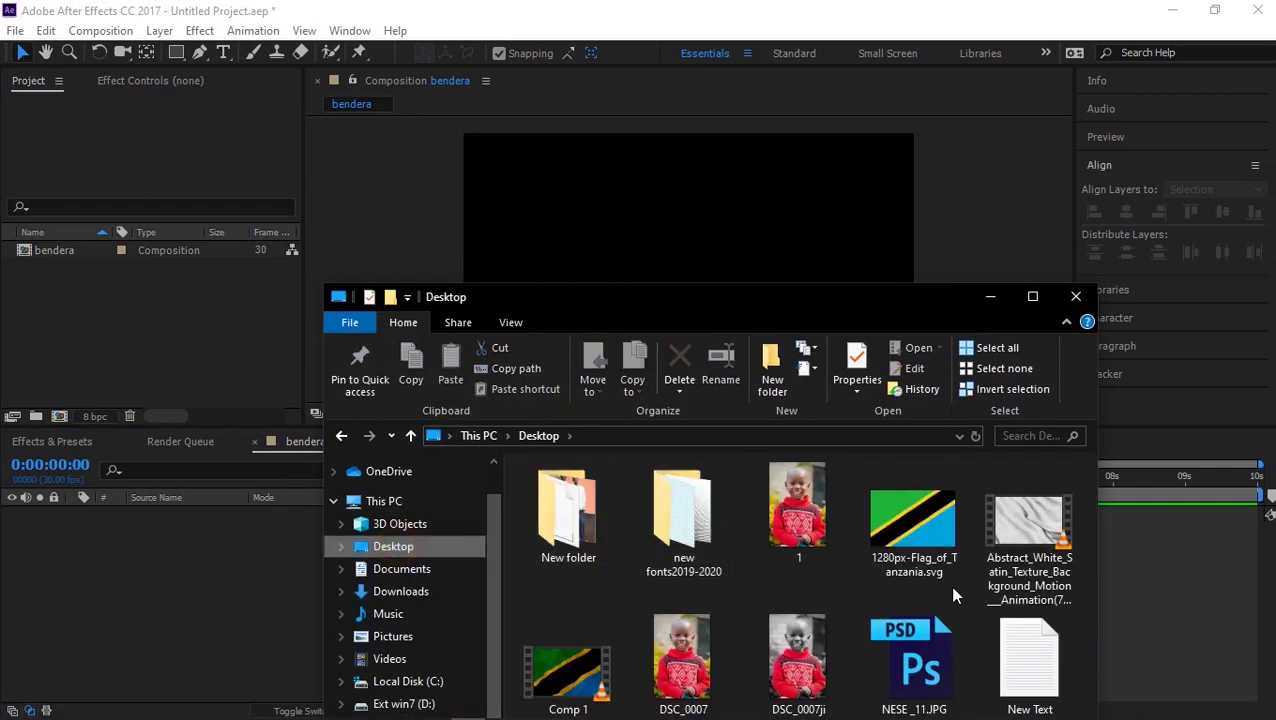
pyautogui.click(1007, 541)
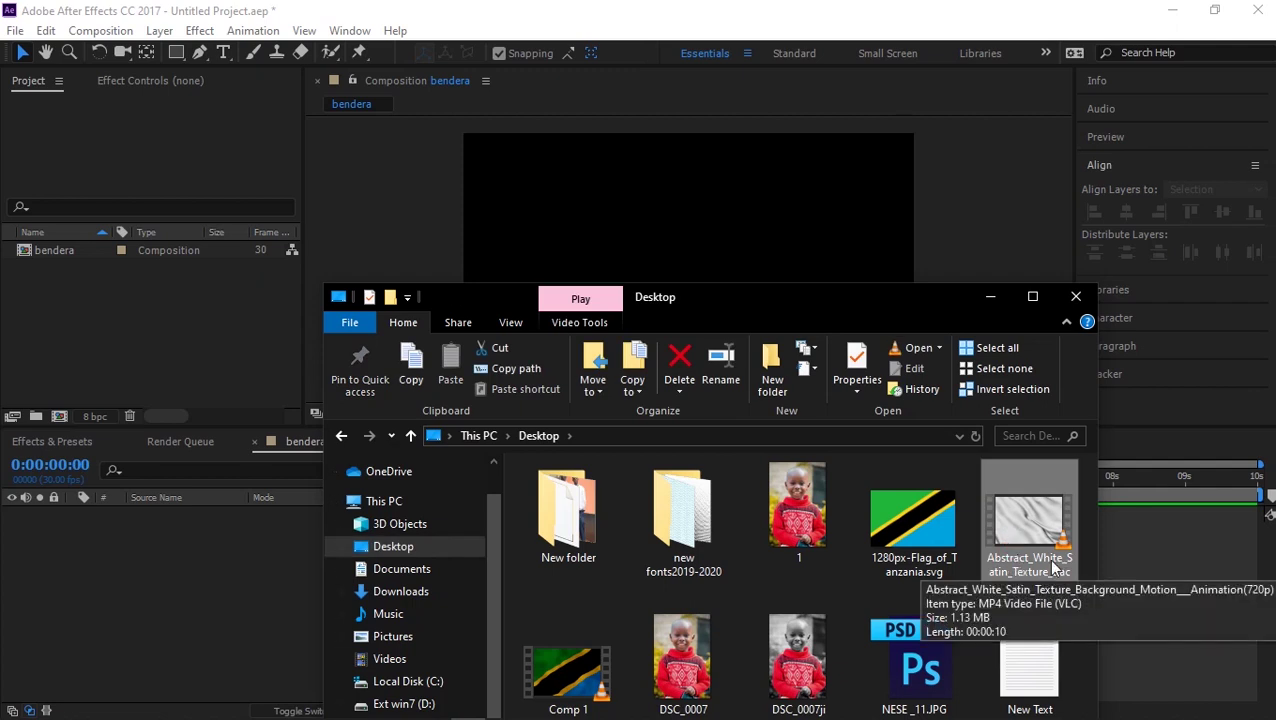
pyautogui.keyDown('ctrl'); pyautogui.click(912, 527); pyautogui.keyUp('ctrl')
pyautogui.moveTo(940, 520)
pyautogui.mouseDown()
pyautogui.moveTo(795, 587)
pyautogui.moveTo(122, 340)
pyautogui.mouseUp()
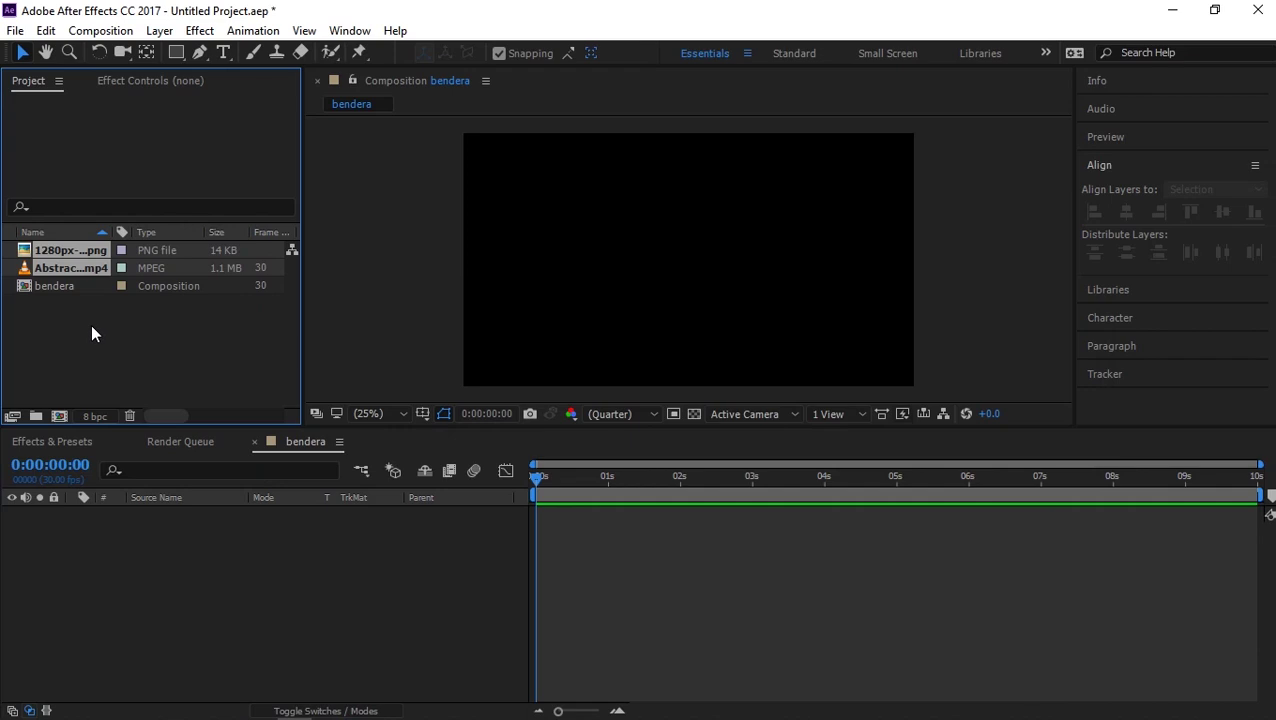
# - Add the Tanzania flag image to the bendera timeline and stretch it to fill the frame
pyautogui.click(85, 330)
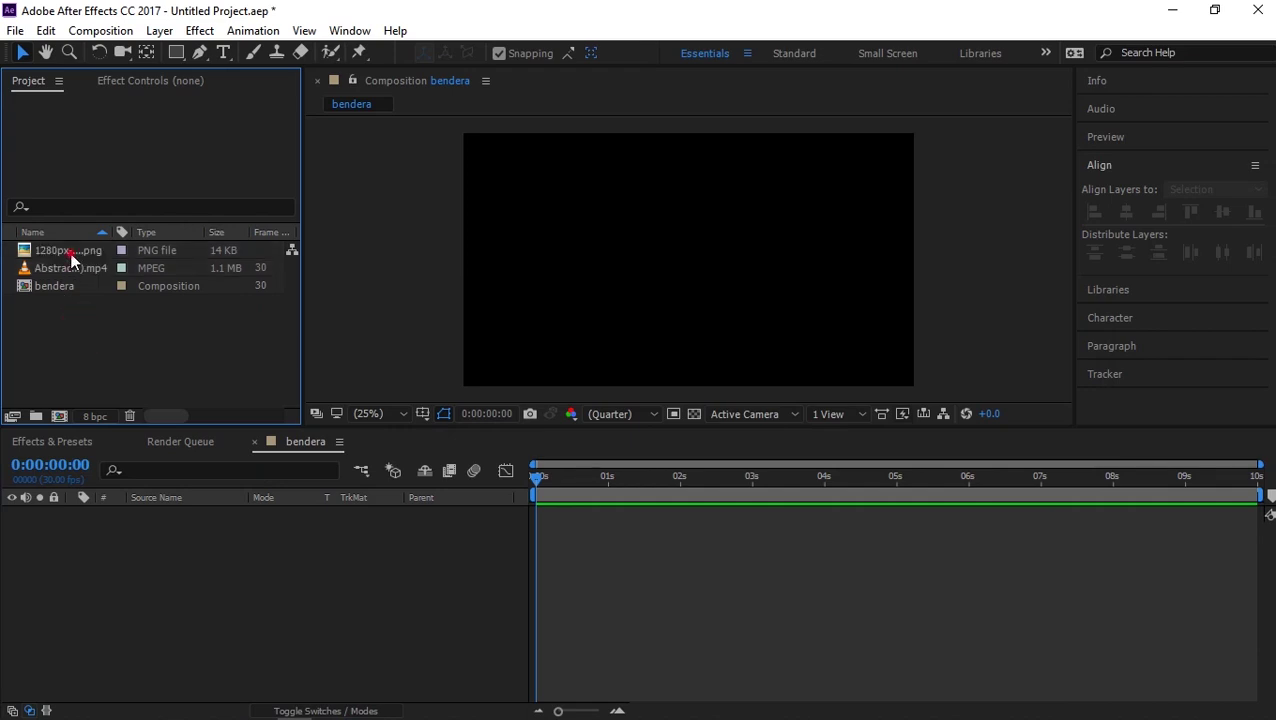
pyautogui.moveTo(70, 258); pyautogui.dragTo(91, 520)
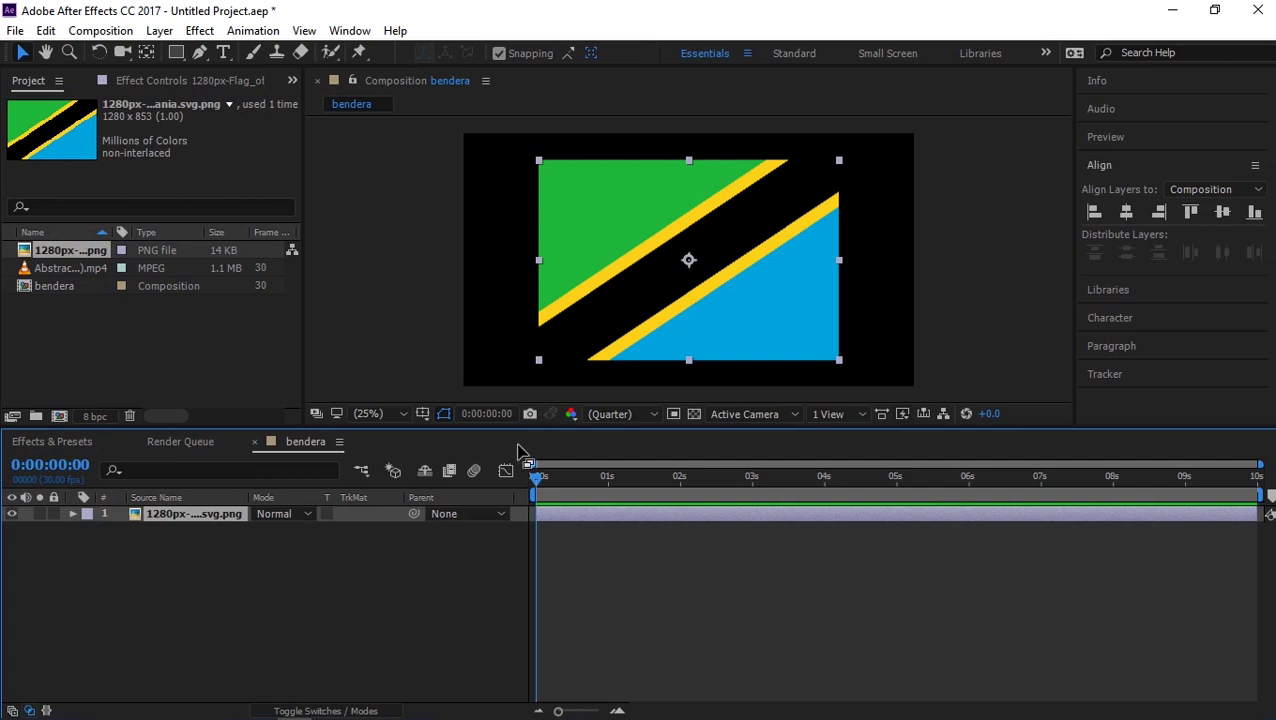
pyautogui.moveTo(836, 362); pyautogui.dragTo(918, 411)
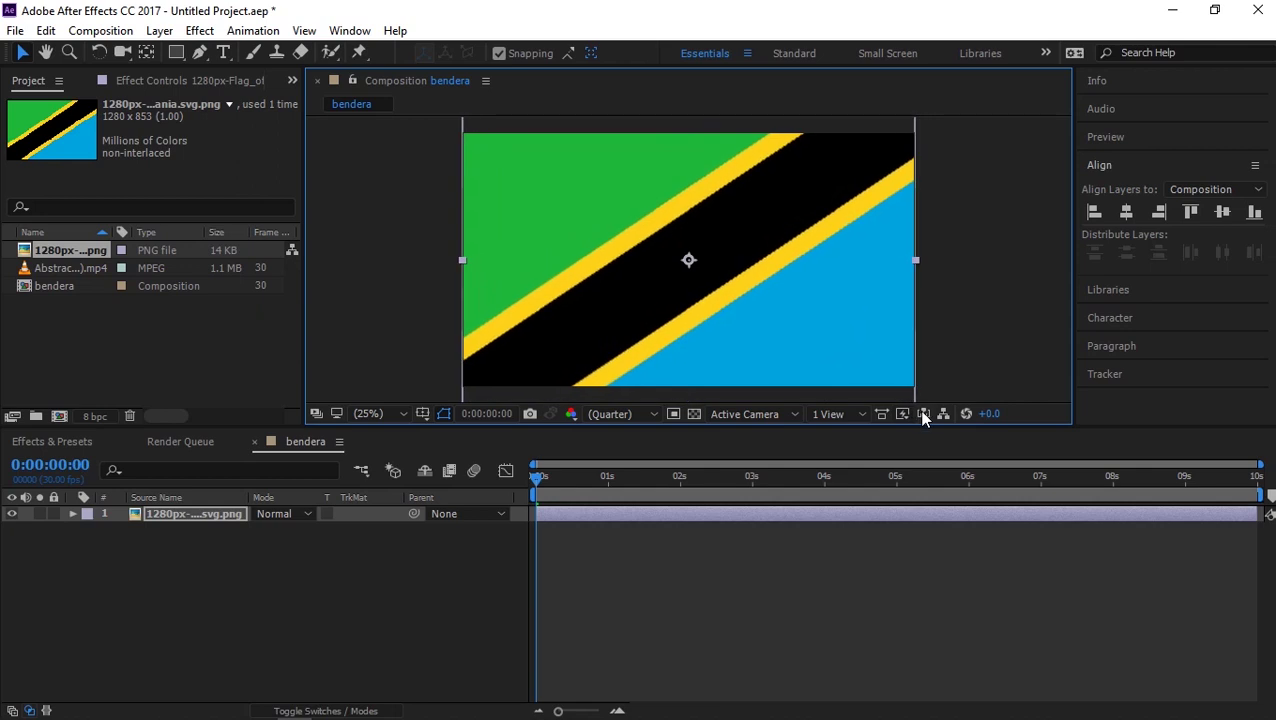
pyautogui.click(206, 517)
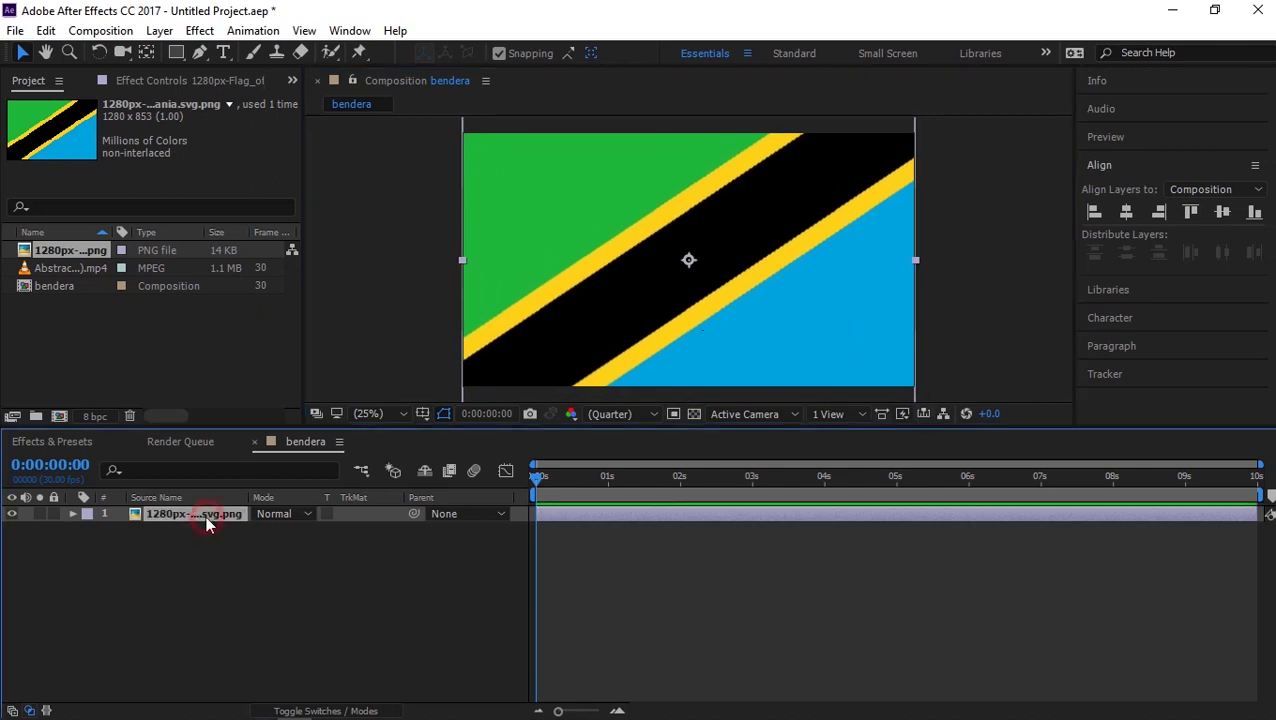
# - Pre-compose the flag layer as 'bendera' with all attributes moved into the new composition
pyautogui.rightClick(205, 515)
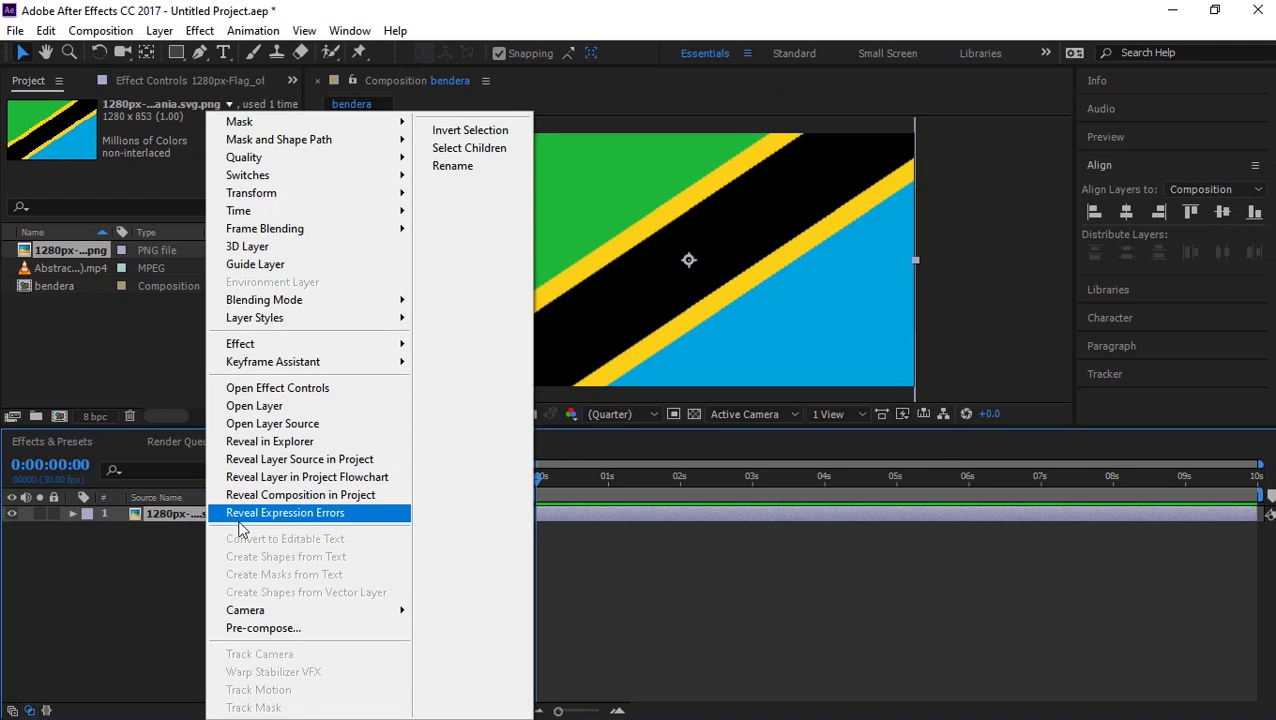
pyautogui.click(370, 628)
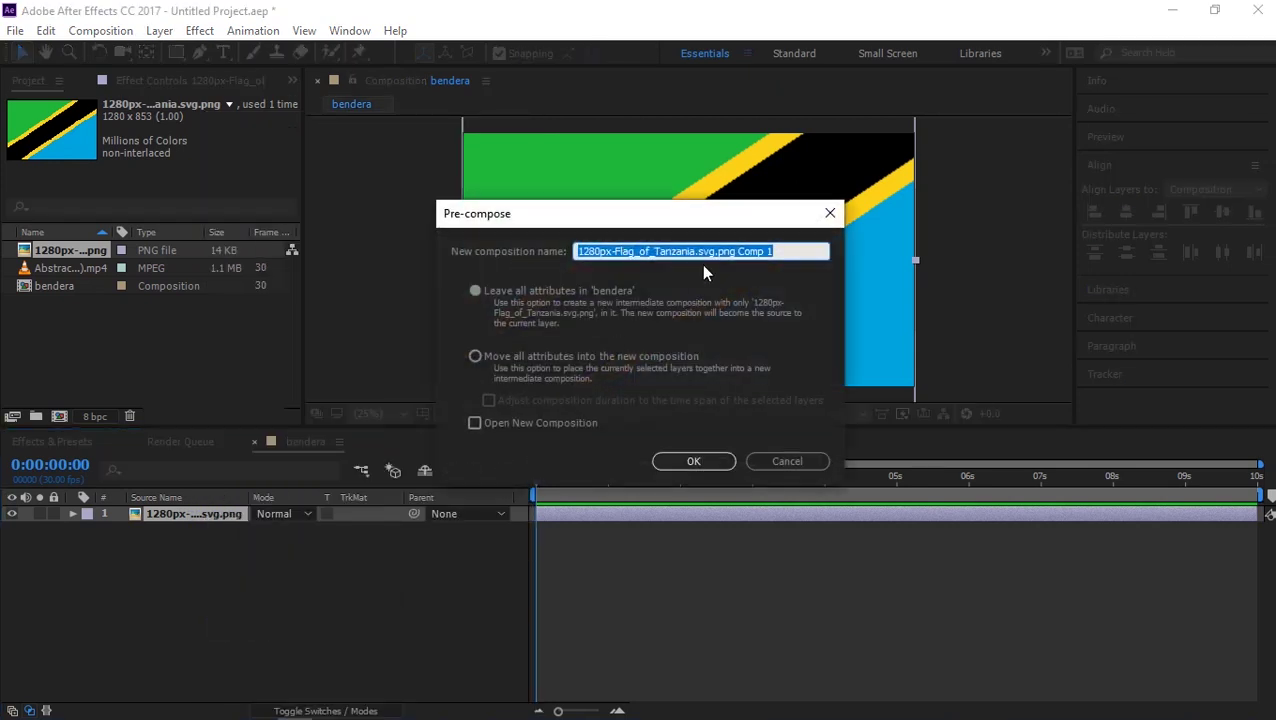
pyautogui.press('BackSpace')
pyautogui.write('bendera')
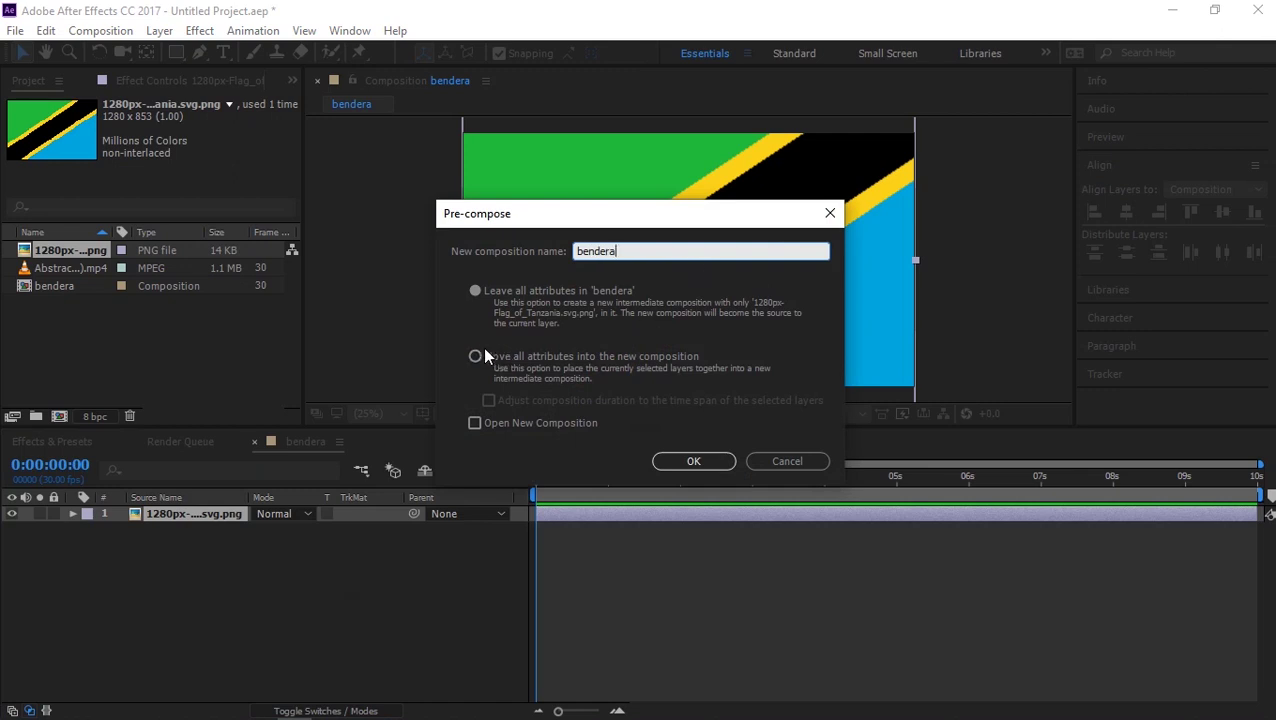
pyautogui.click(522, 356)
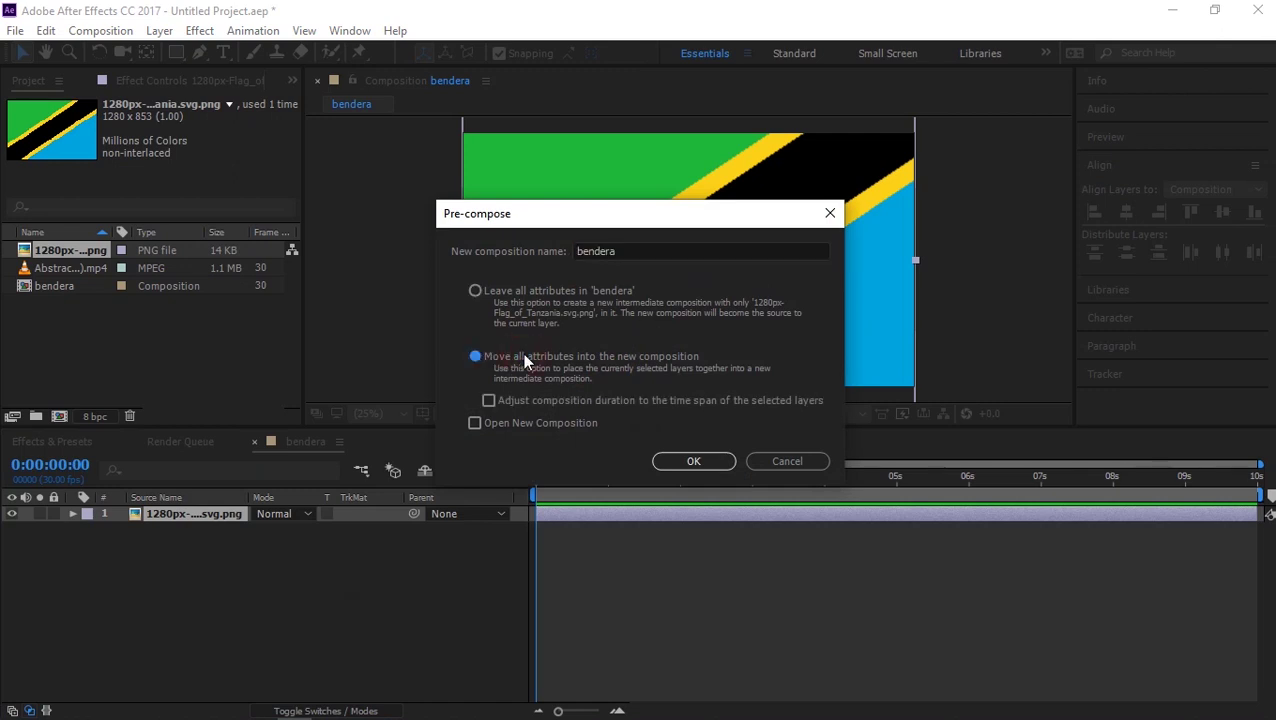
pyautogui.click(692, 463)
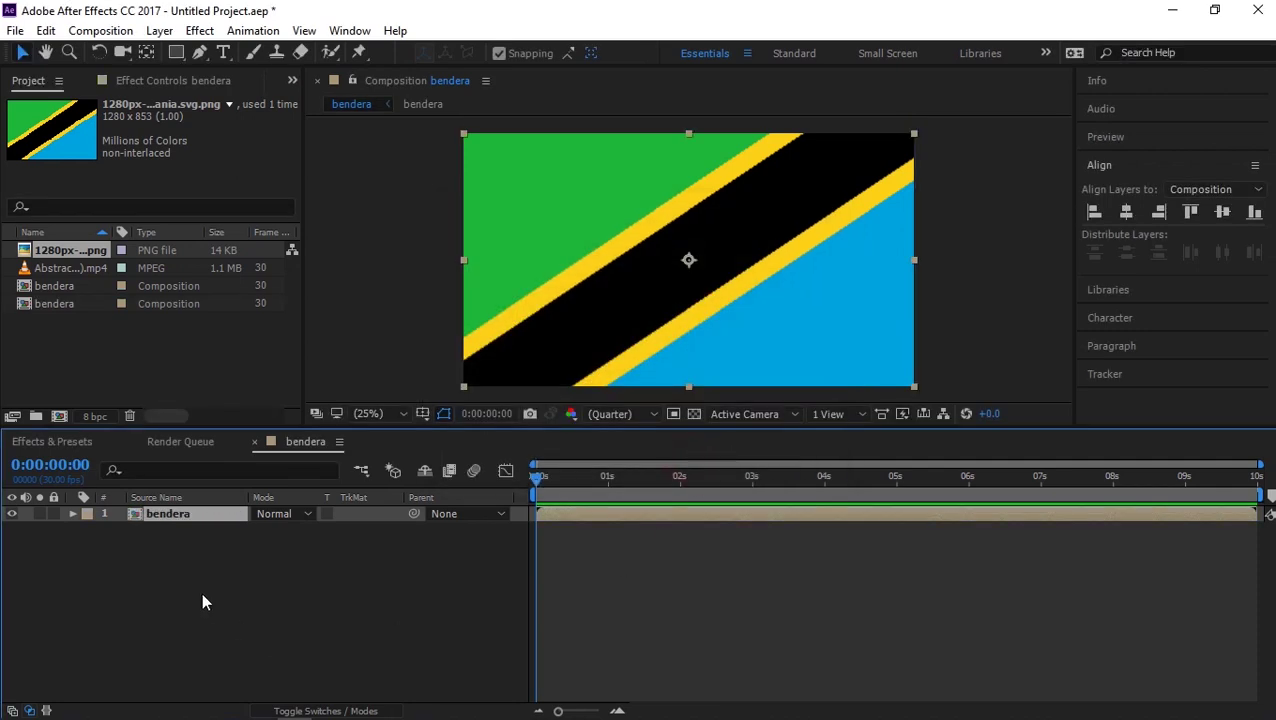
# - Place the satin texture video above the flag layer and scale it to fill the frame
pyautogui.click(184, 547)
pyautogui.click(70, 268)
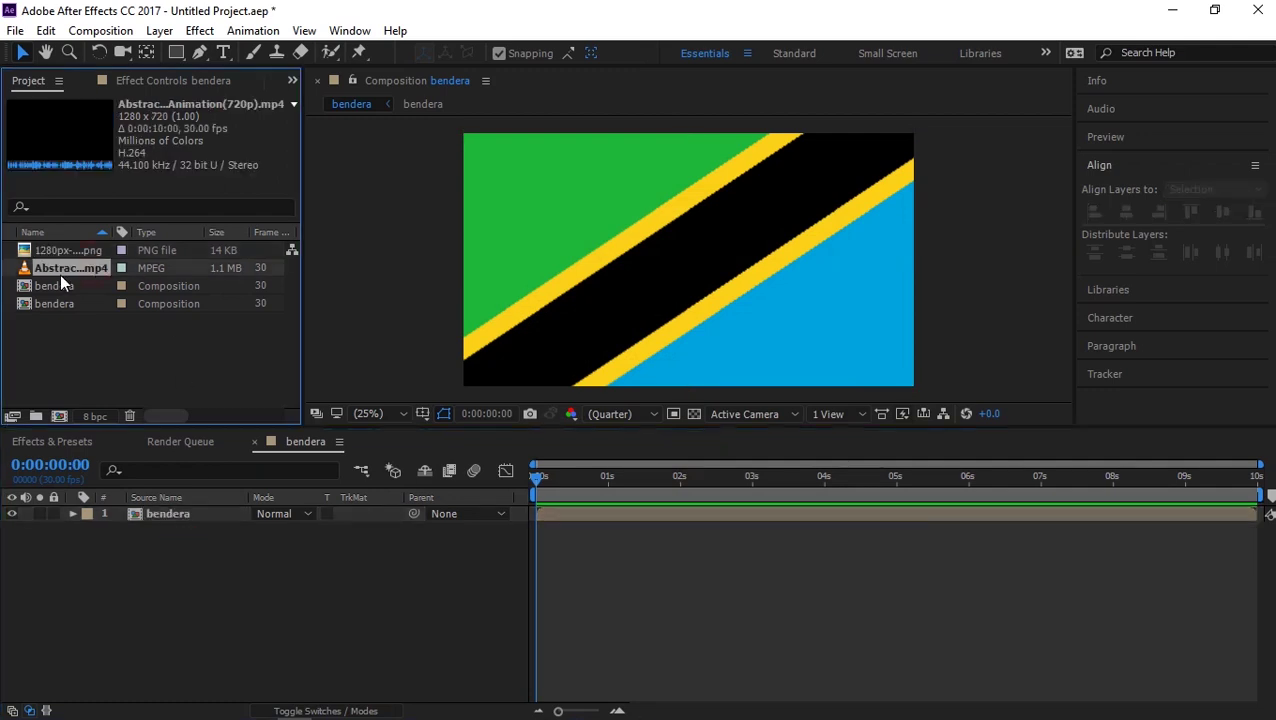
pyautogui.moveTo(59, 264); pyautogui.dragTo(85, 525)
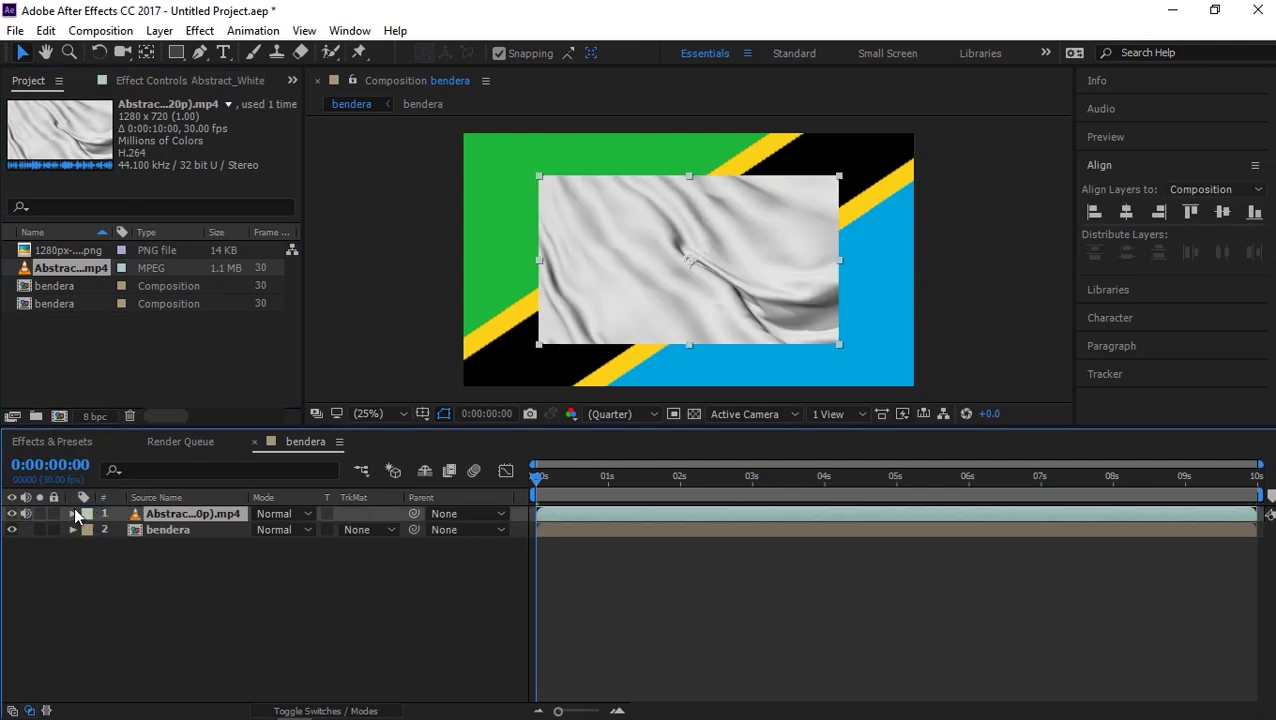
pyautogui.click(839, 345)
pyautogui.moveTo(839, 345); pyautogui.dragTo(917, 399)
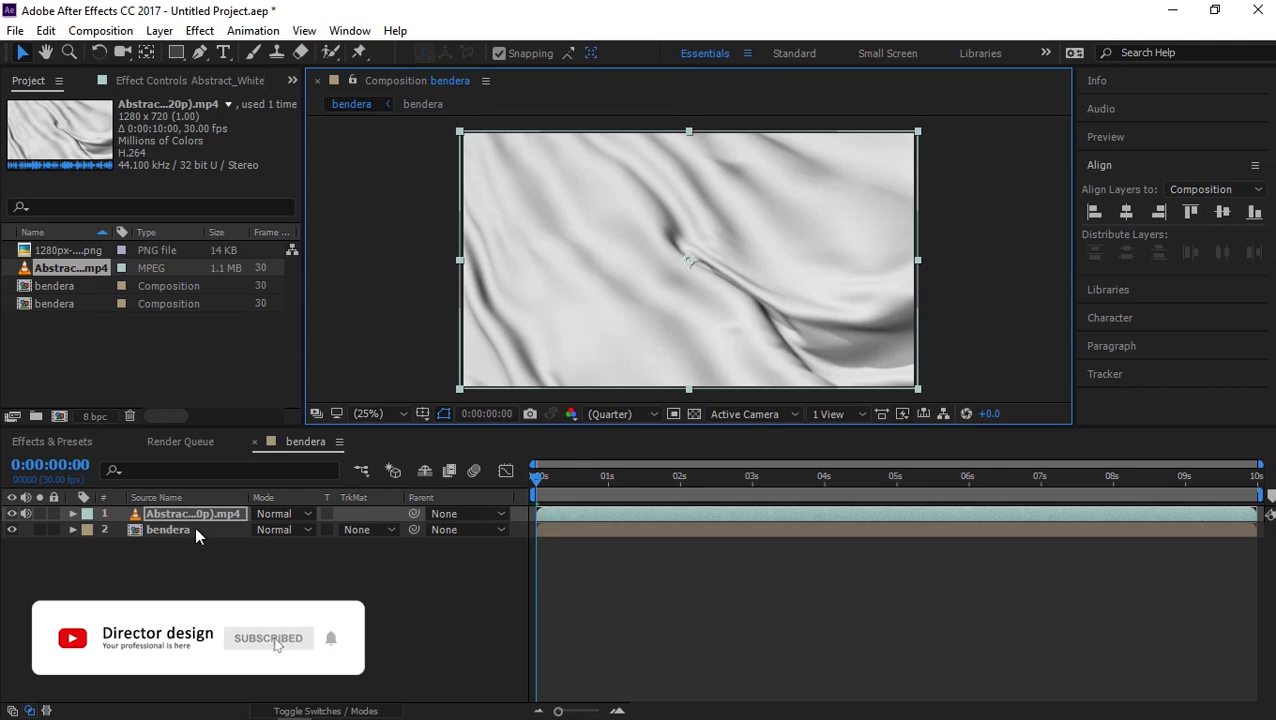
# - Pre-compose the satin video layer into a precomposition named 'fotage'
pyautogui.rightClick(197, 514)
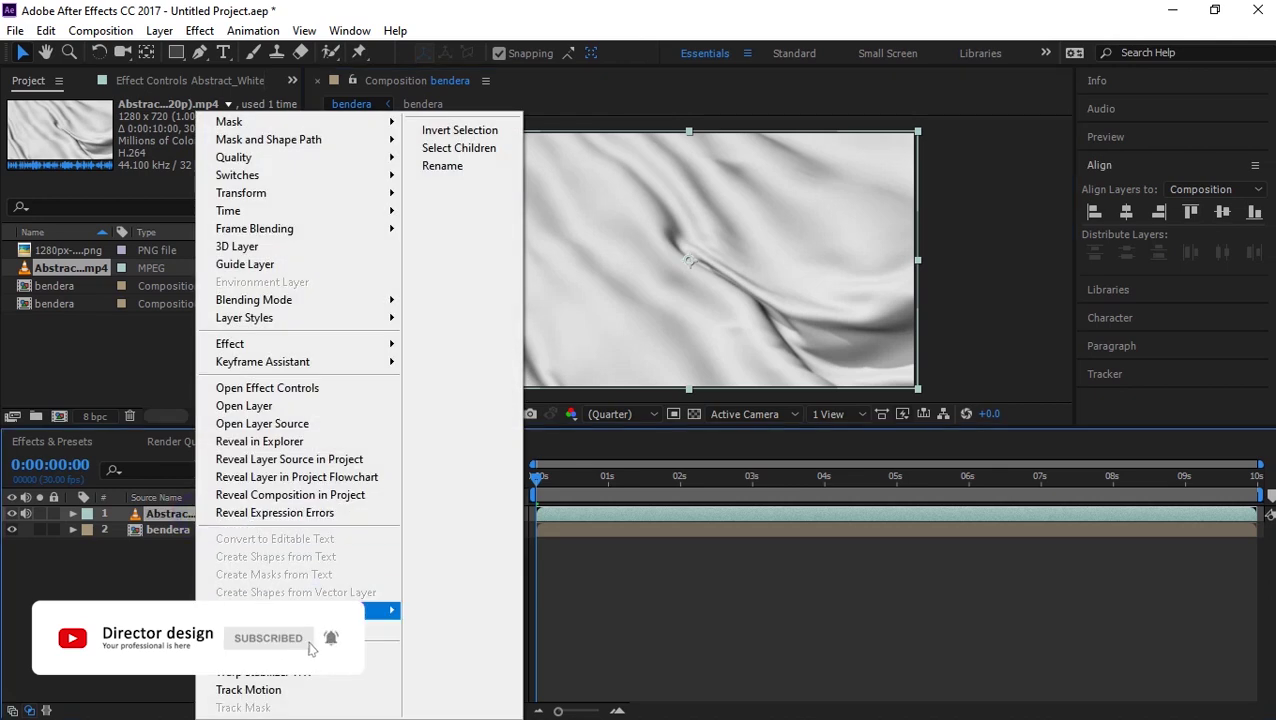
pyautogui.click(380, 628)
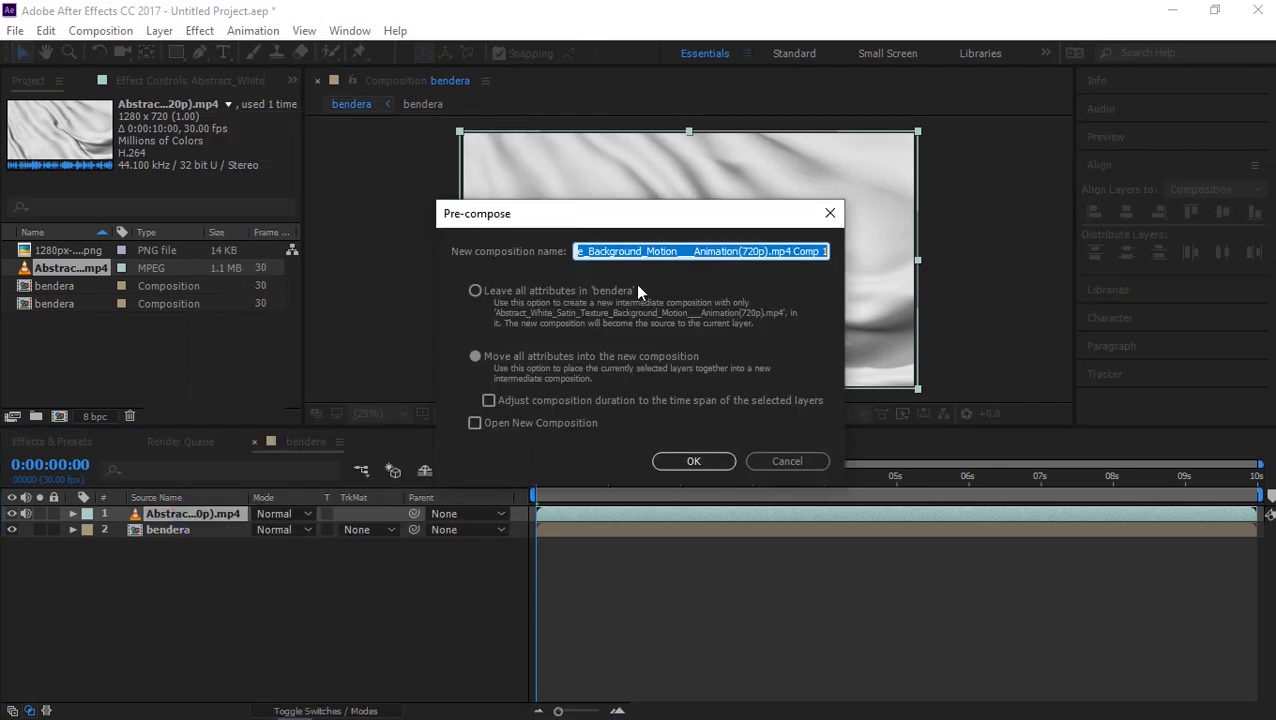
pyautogui.write('fotage')
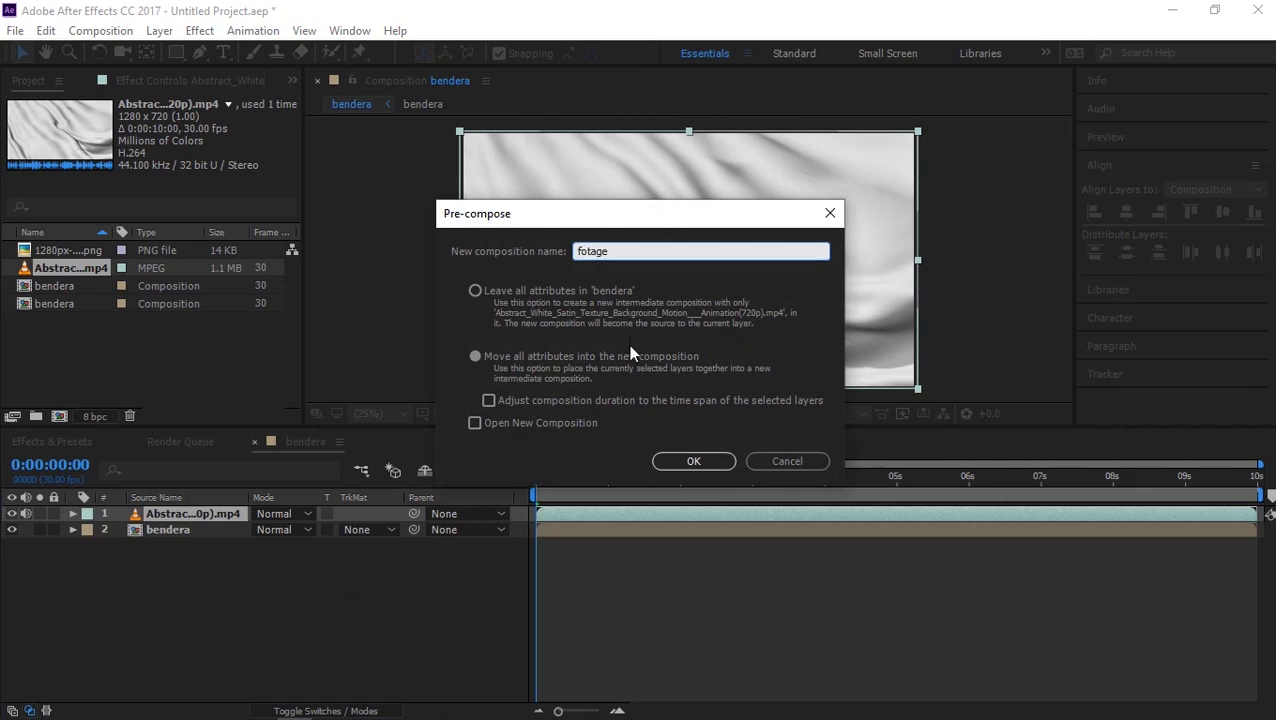
pyautogui.click(693, 461)
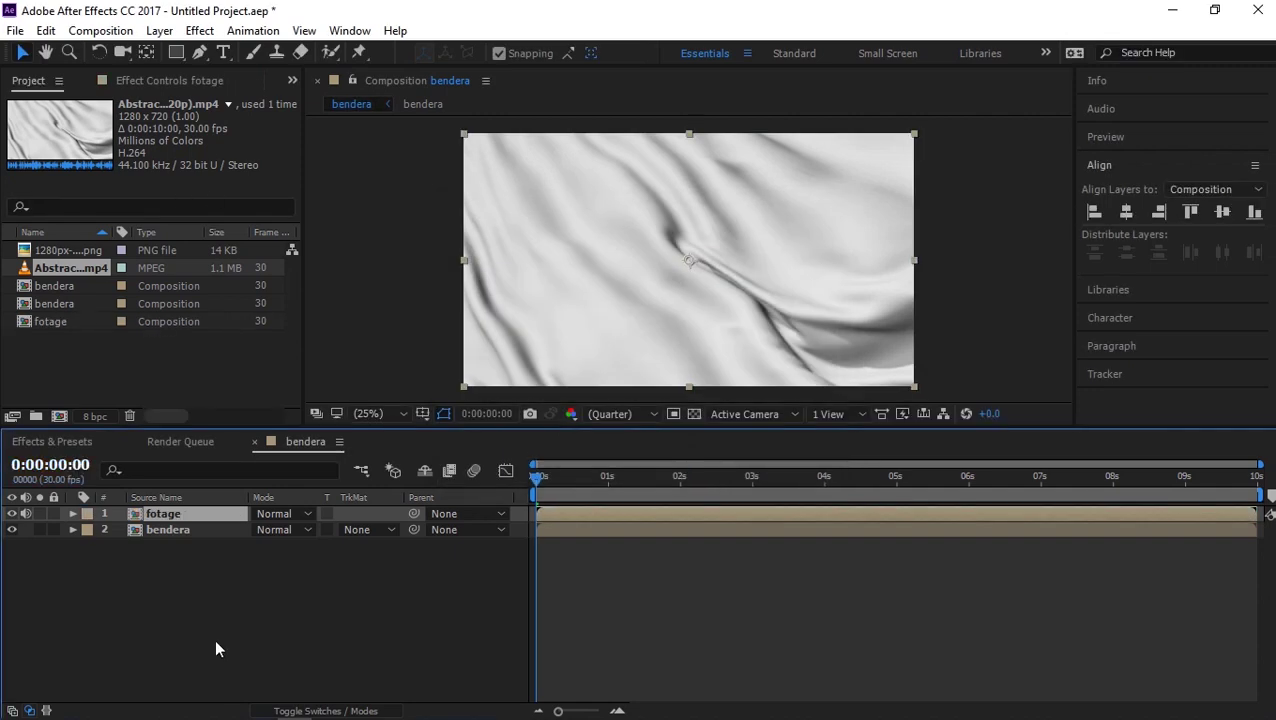
pyautogui.click(218, 633)
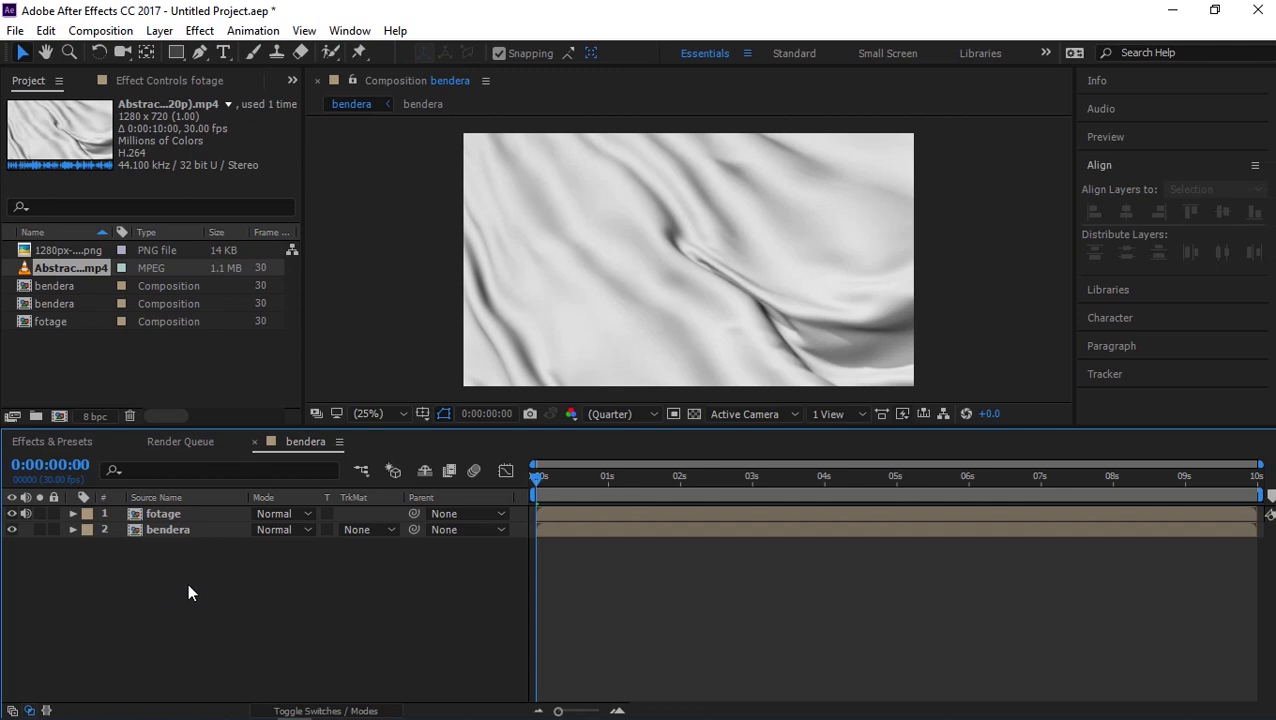
pyautogui.moveTo(176, 578); pyautogui.dragTo(150, 510)
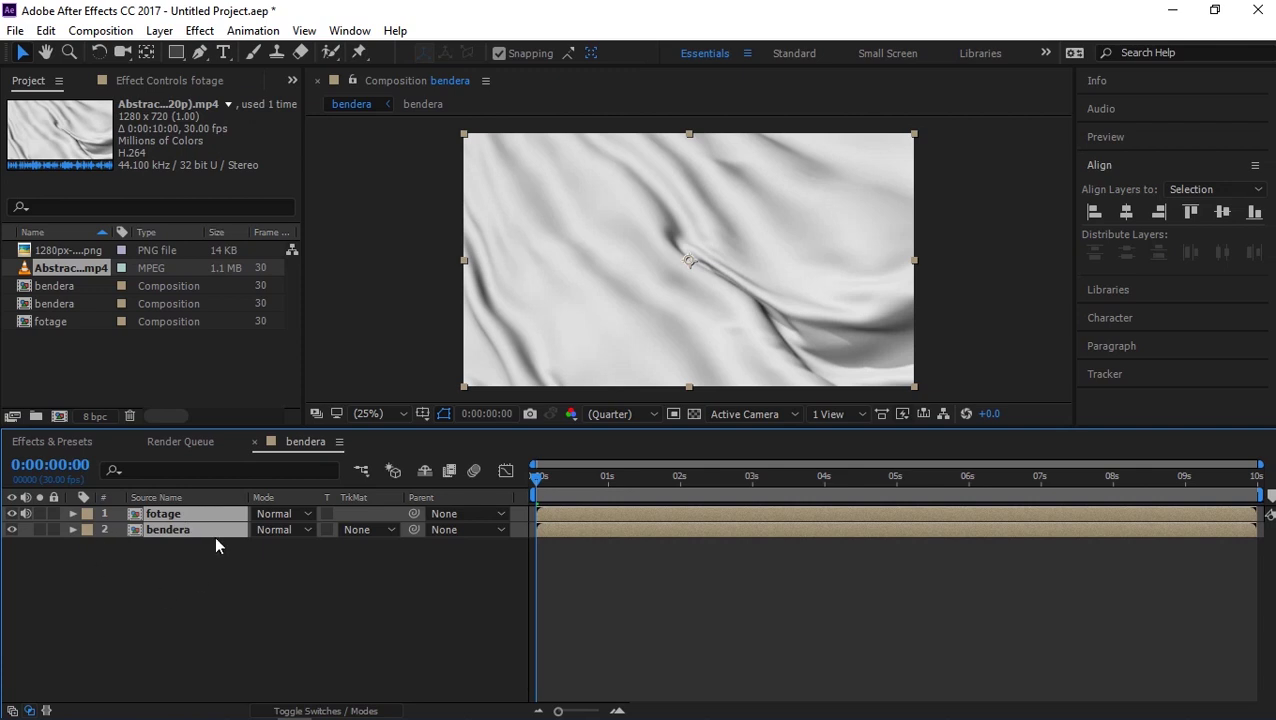
pyautogui.click(178, 571)
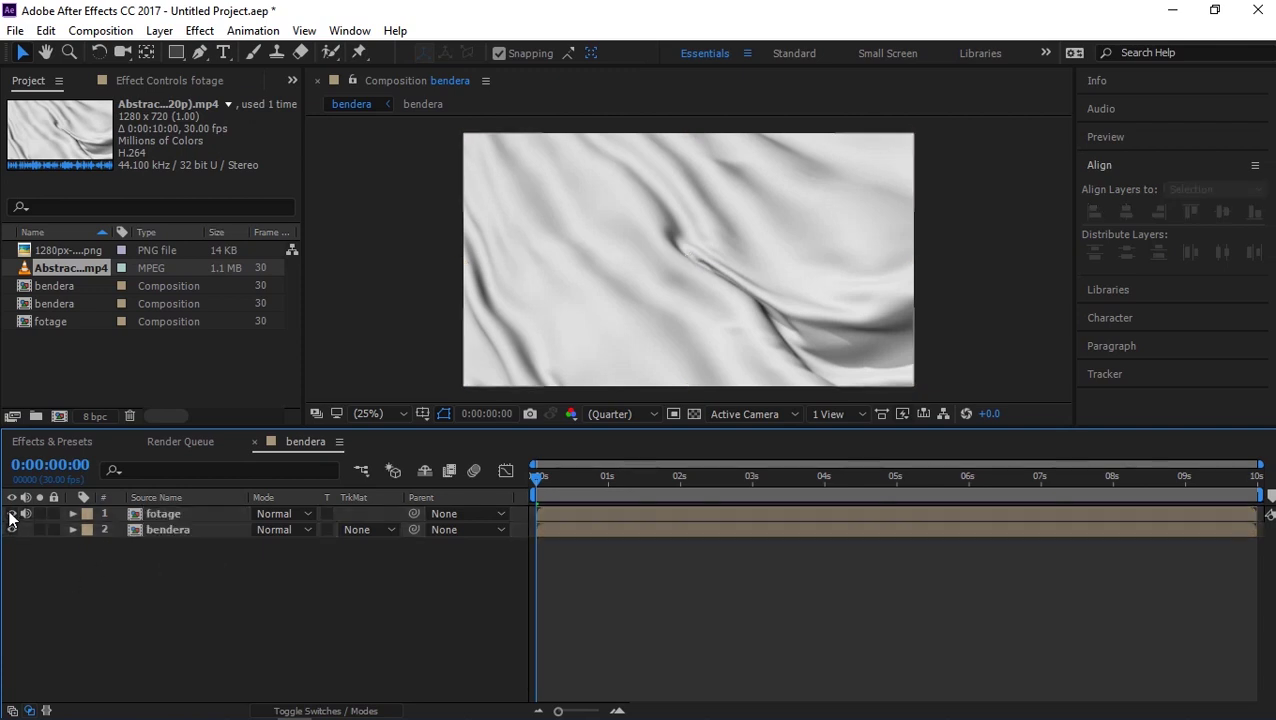
pyautogui.press('space')
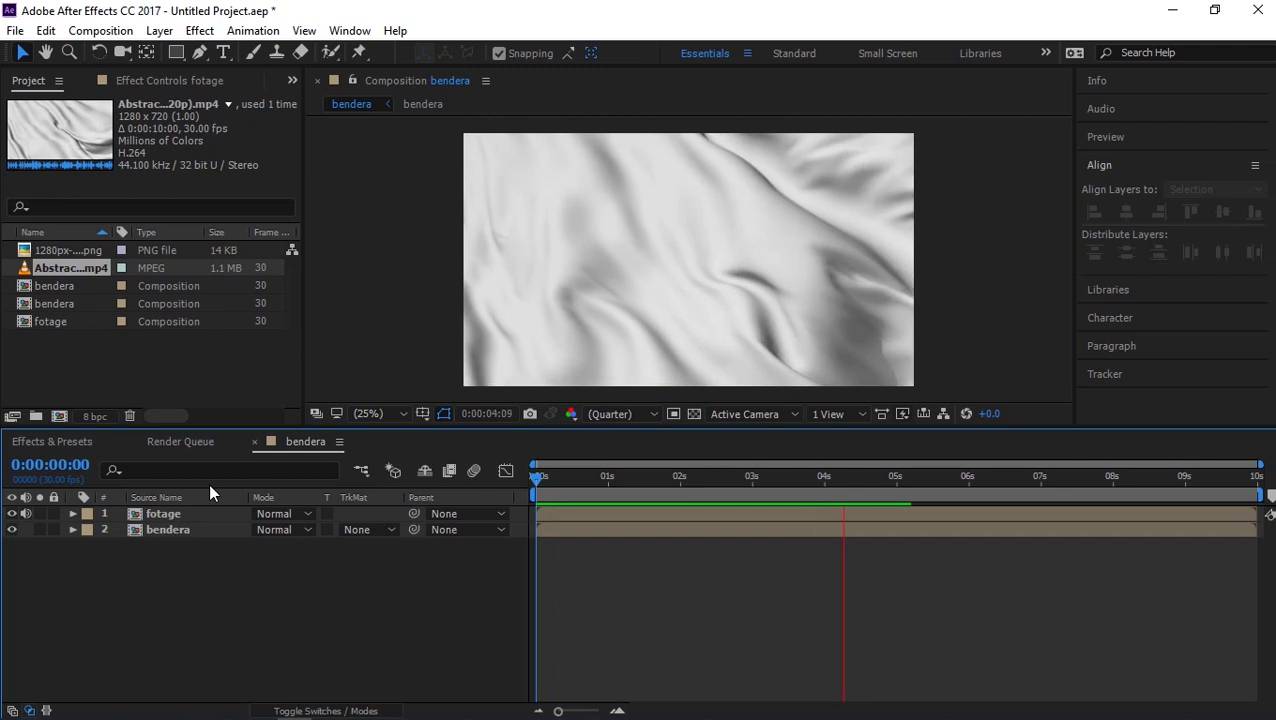
pyautogui.press('space')
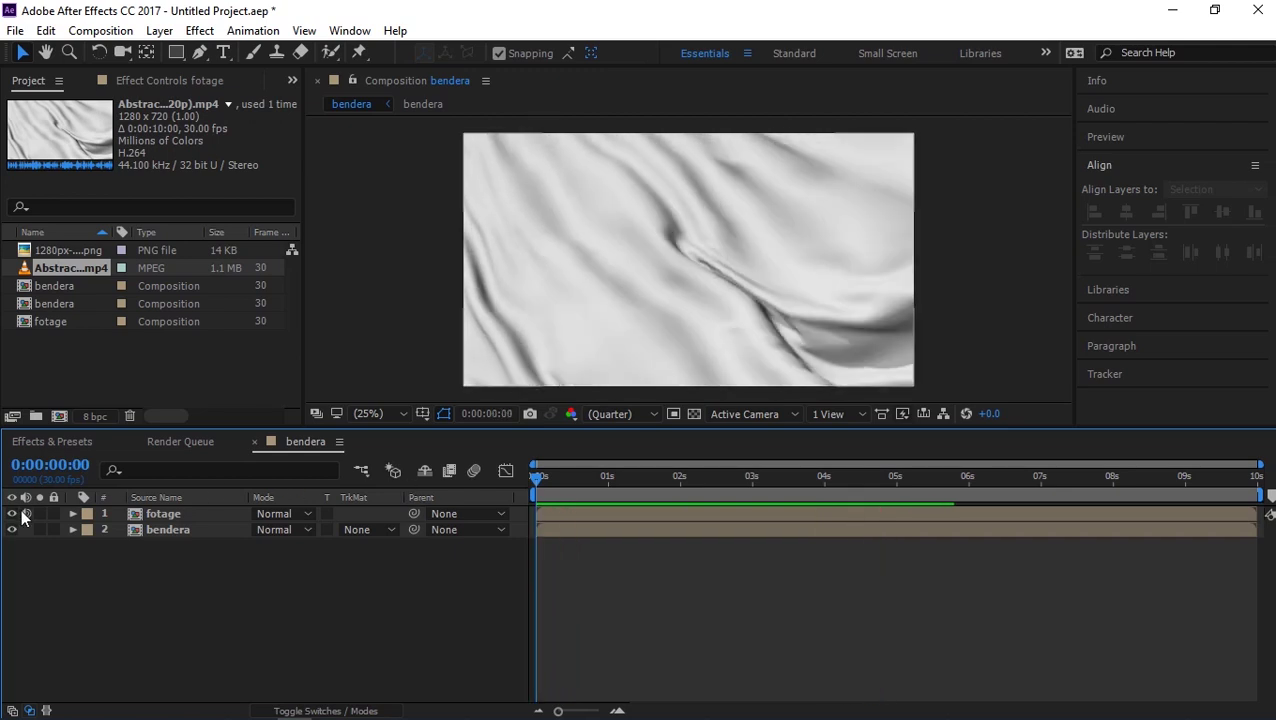
pyautogui.click(13, 514)
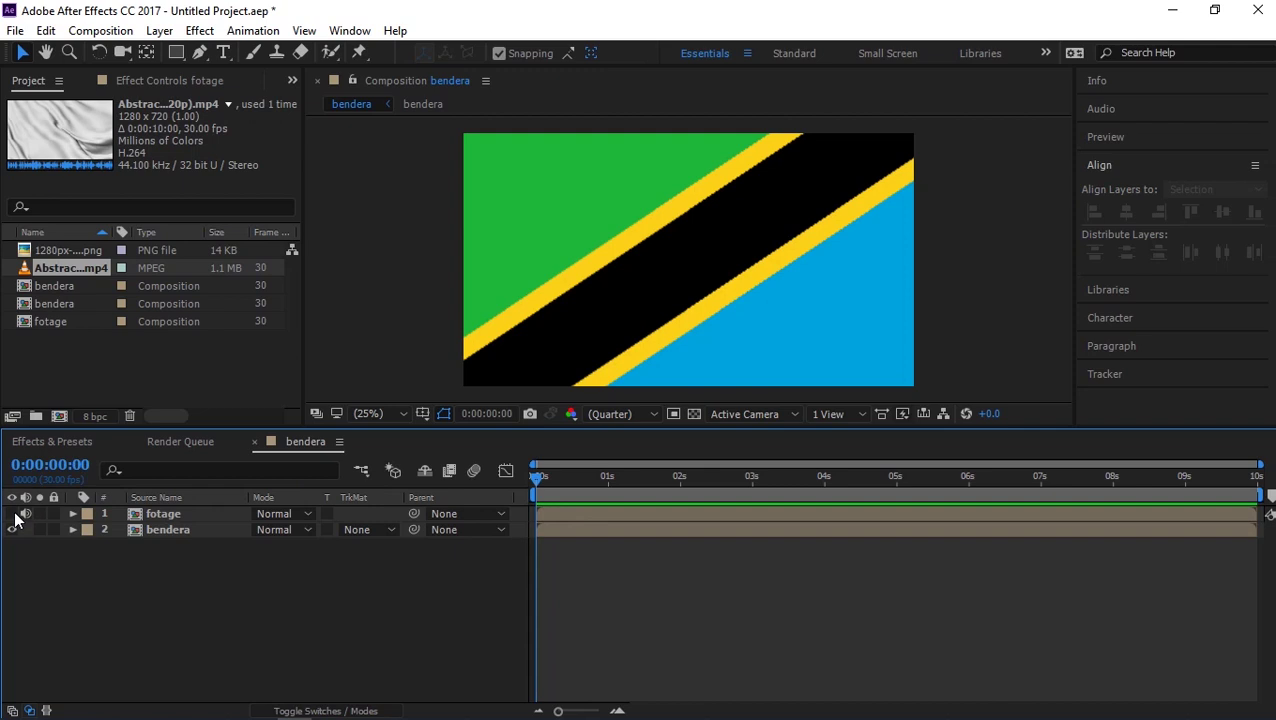
pyautogui.click(13, 514)
pyautogui.click(168, 514)
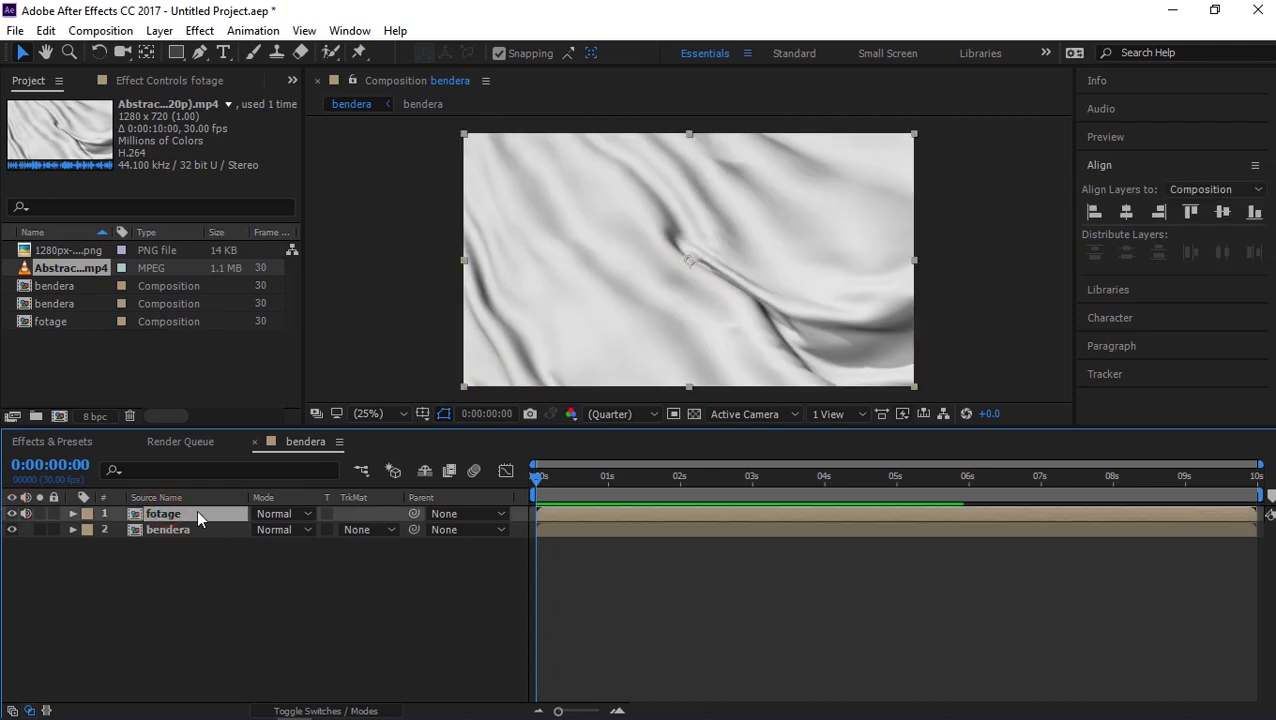
# - Set the fotage layer's blending mode to Multiply and preview the fabric folds on the flag
pyautogui.click(287, 514)
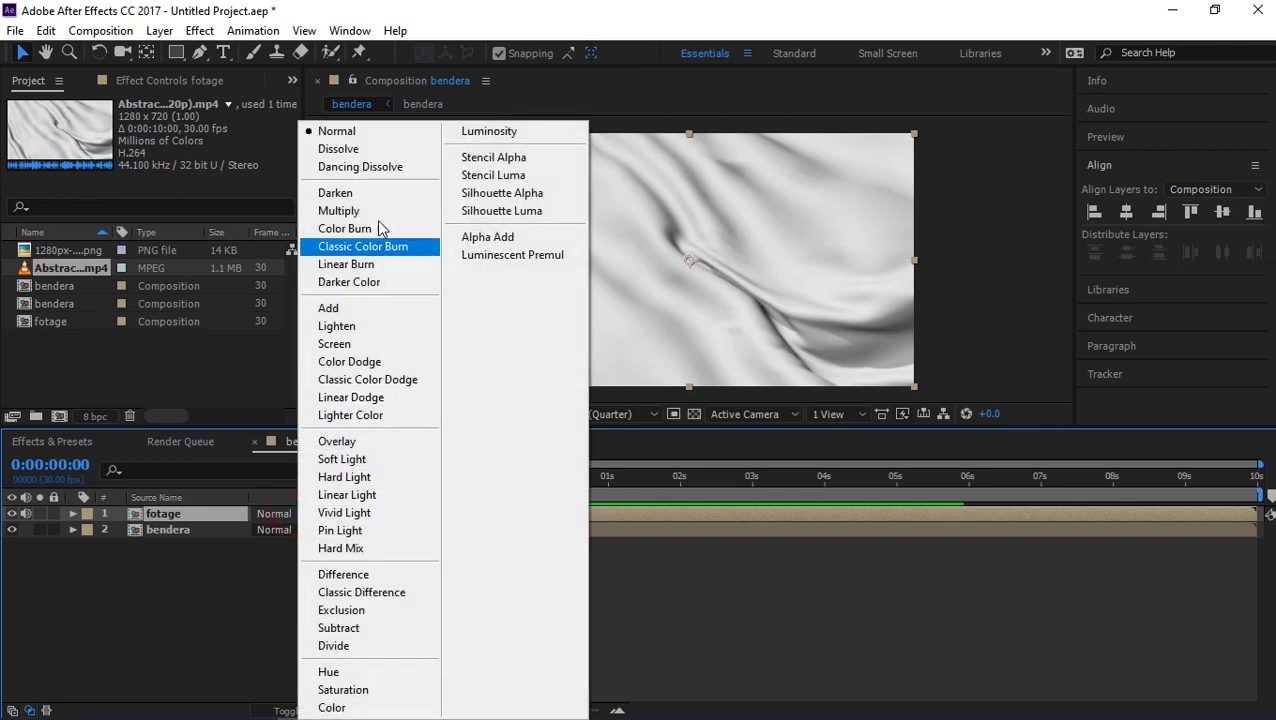
pyautogui.click(383, 213)
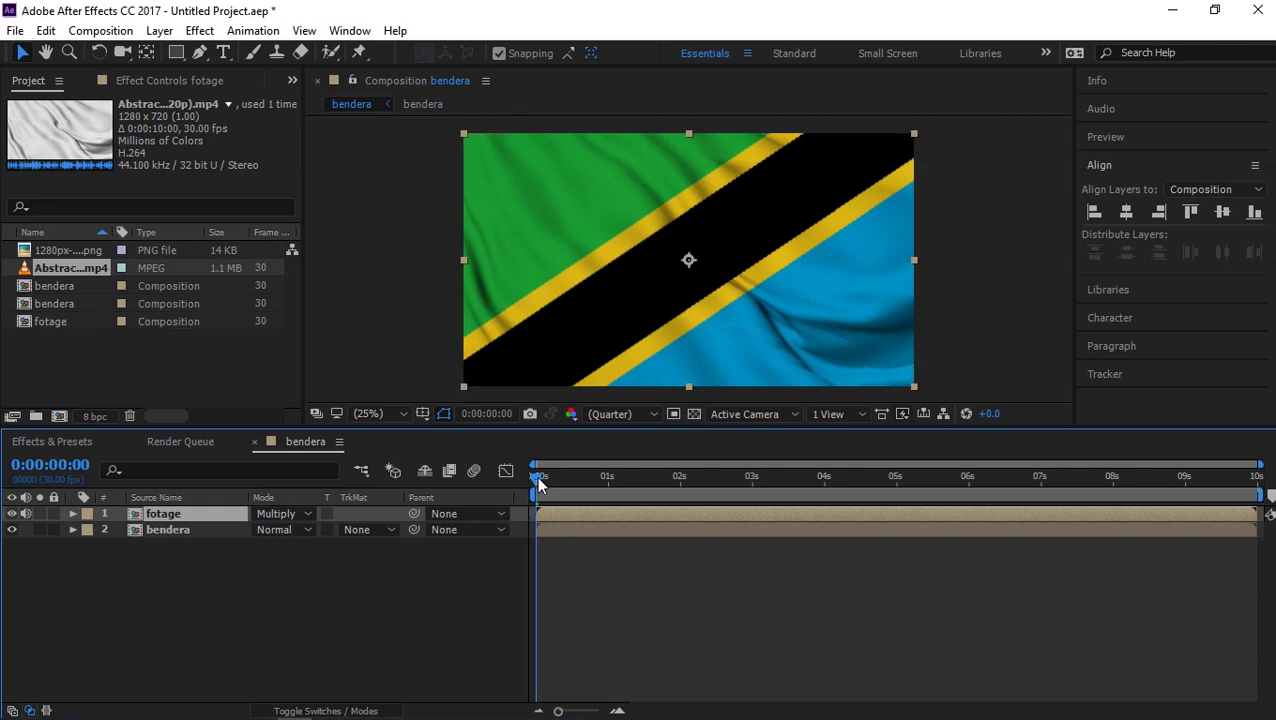
pyautogui.press('space')
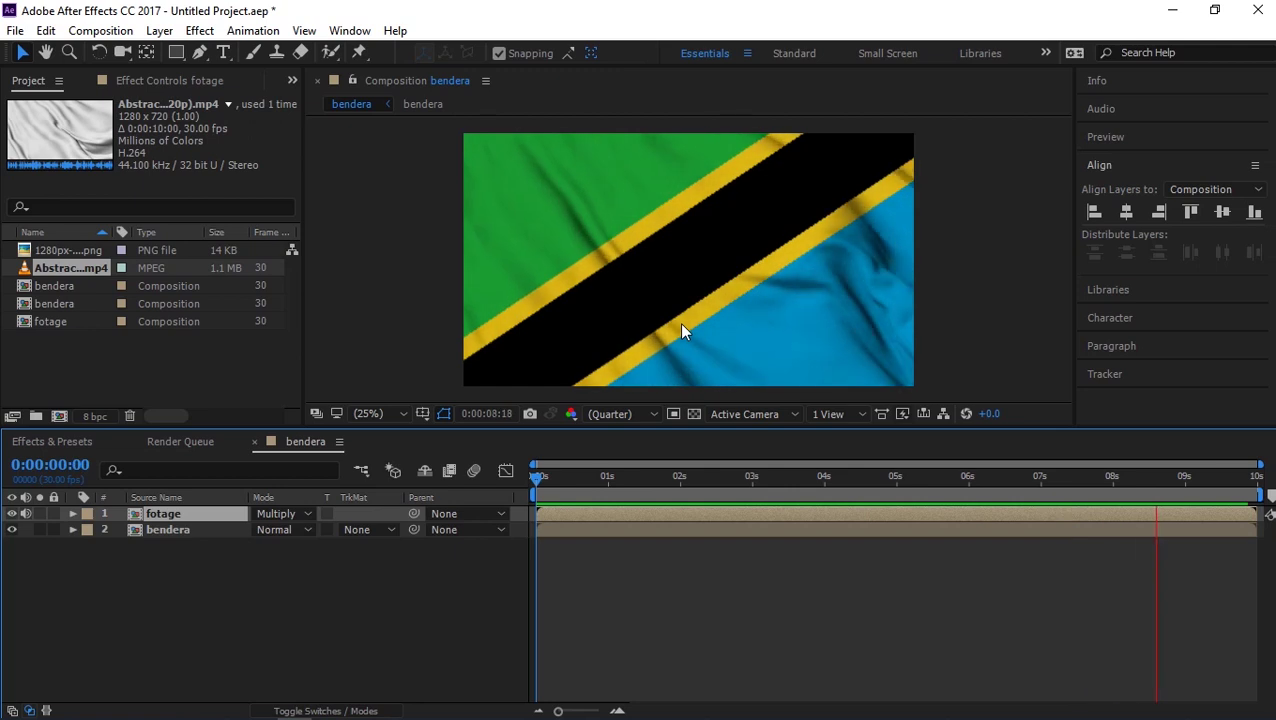
pyautogui.press('space')
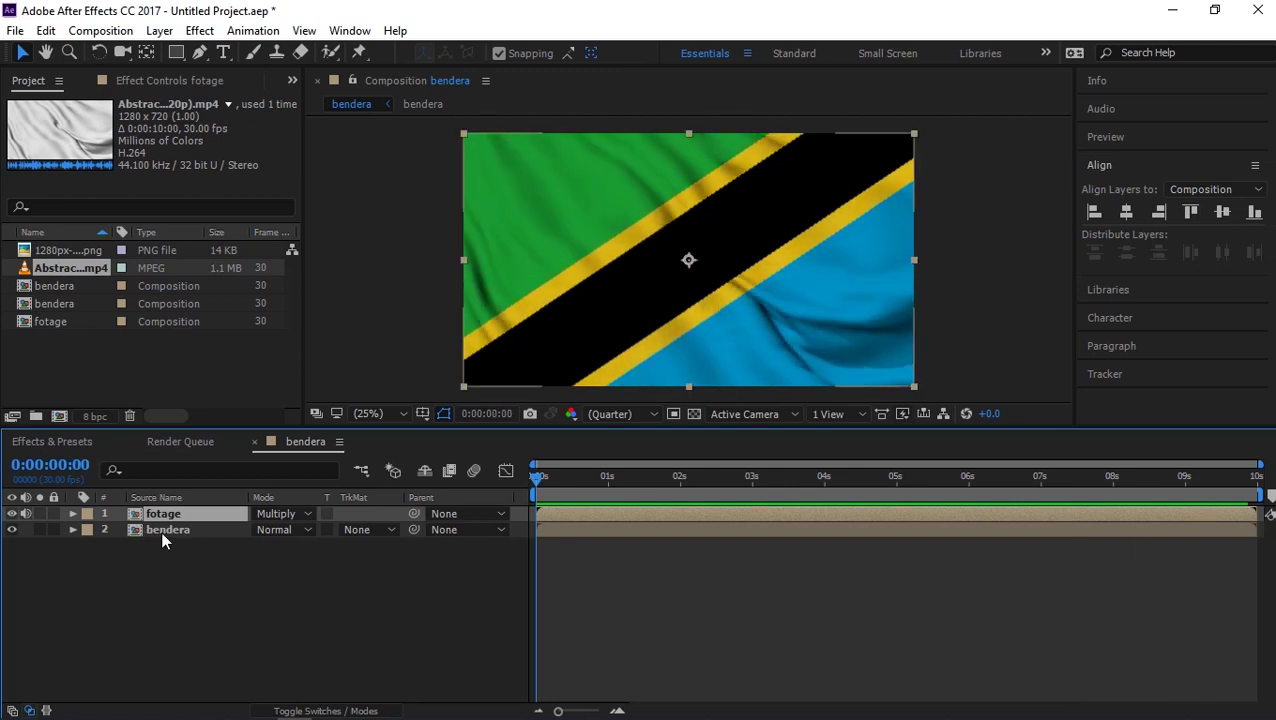
# - Apply Effect > Distort > Displacement Map to the bendera flag layer
pyautogui.click(165, 530)
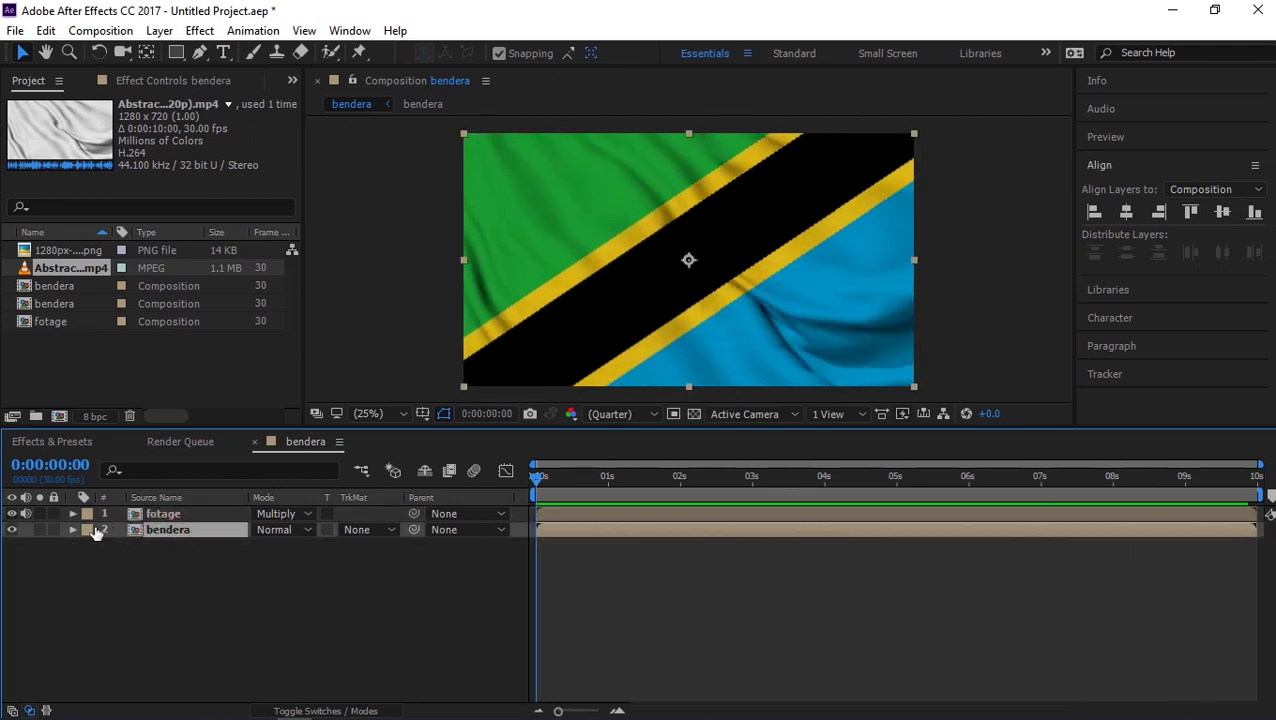
pyautogui.click(200, 30)
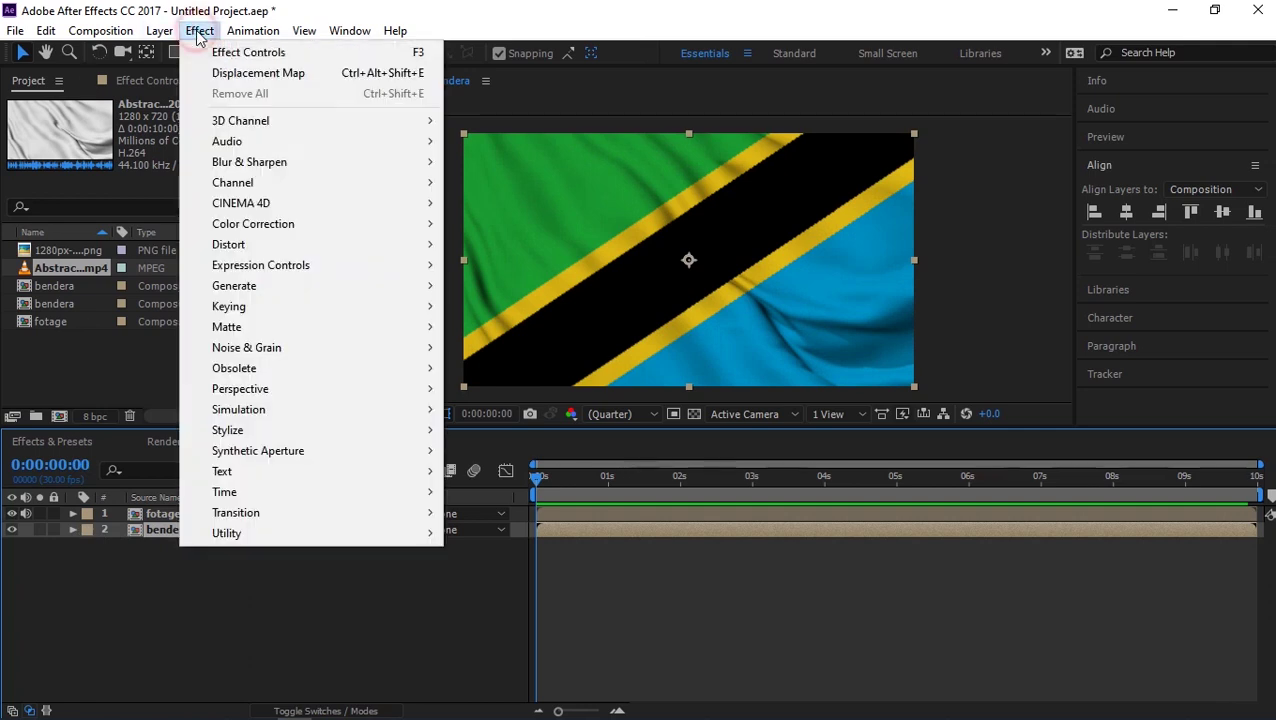
pyautogui.moveTo(332, 246)
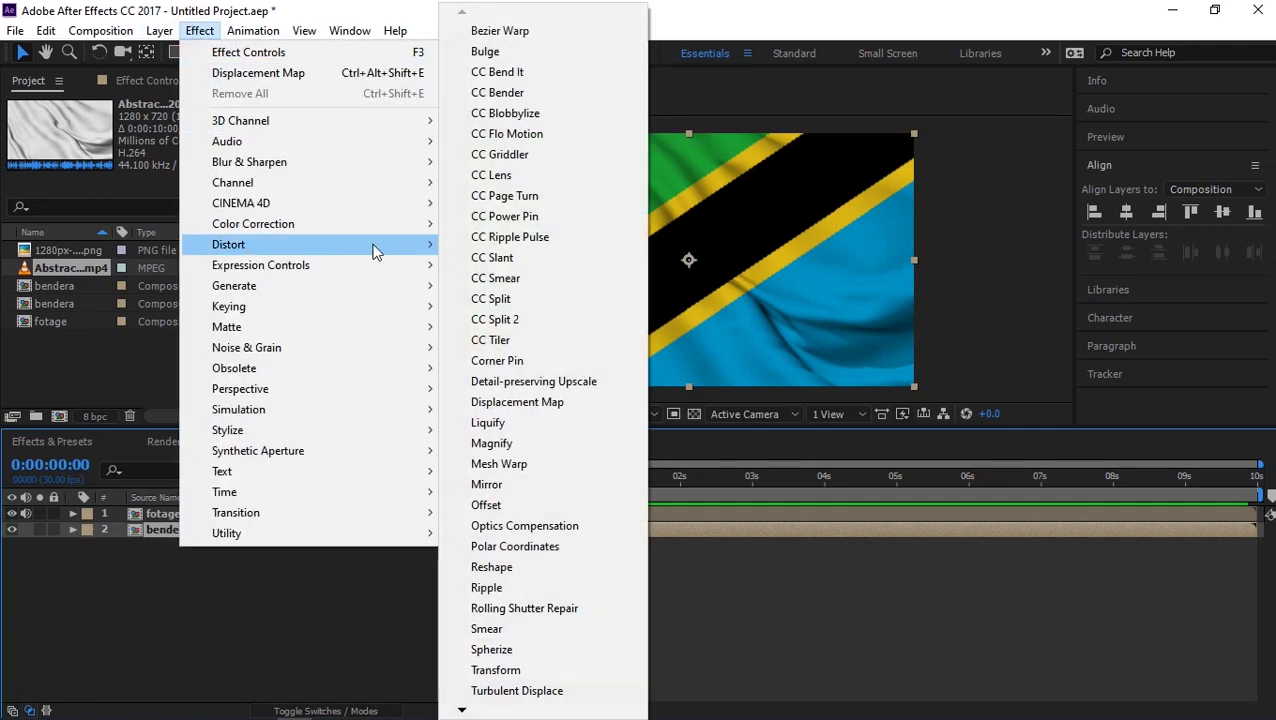
pyautogui.click(503, 405)
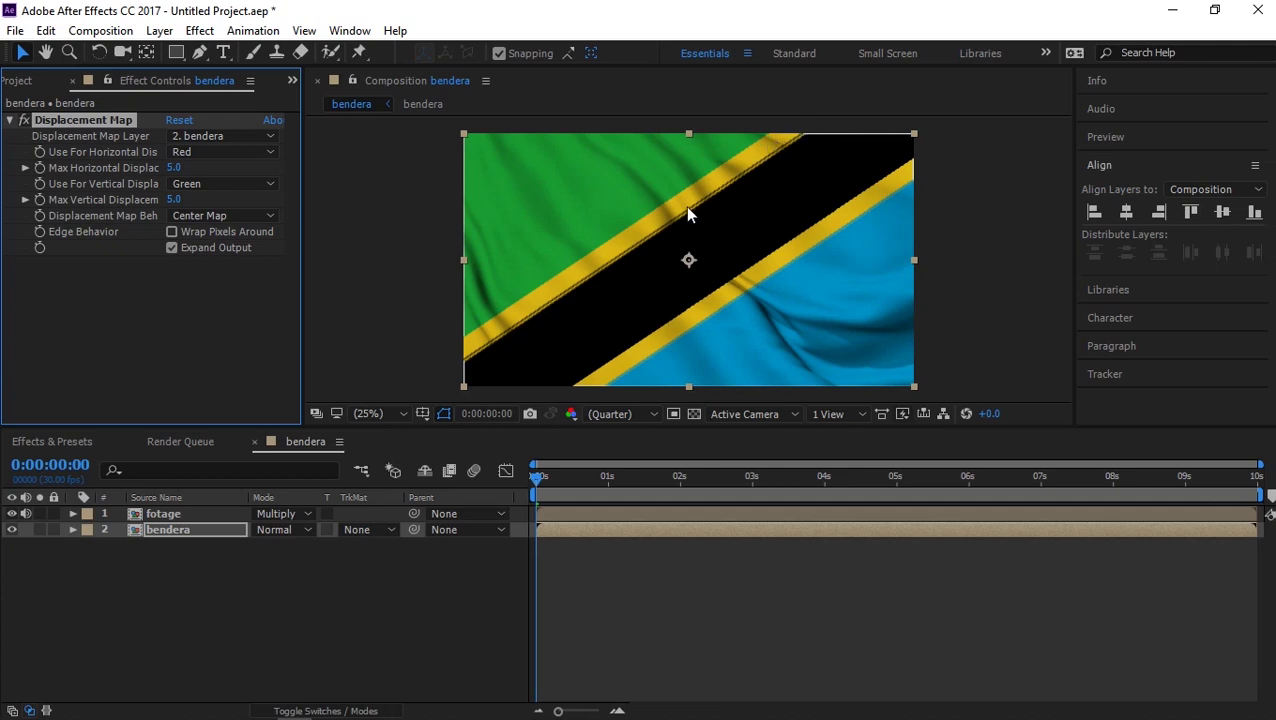
# - Set the Displacement Map Layer to '1. fotage' and preview the warped flag
pyautogui.click(187, 530)
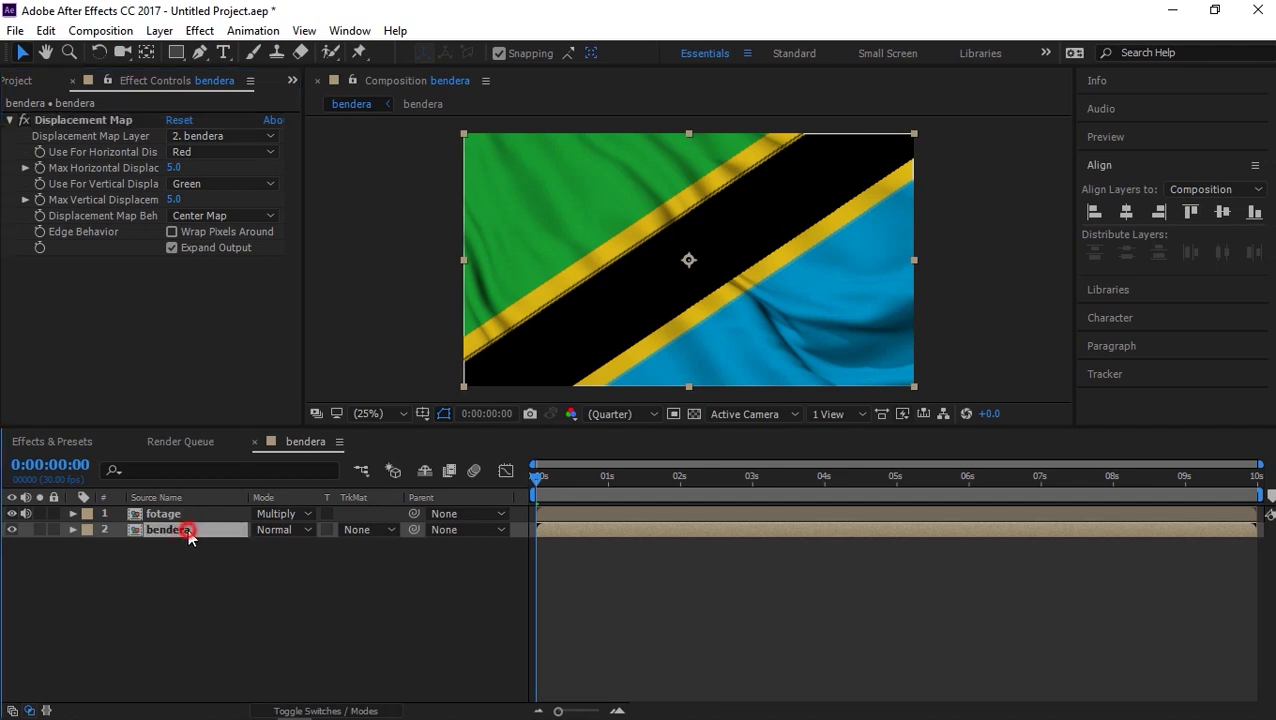
pyautogui.click(110, 119)
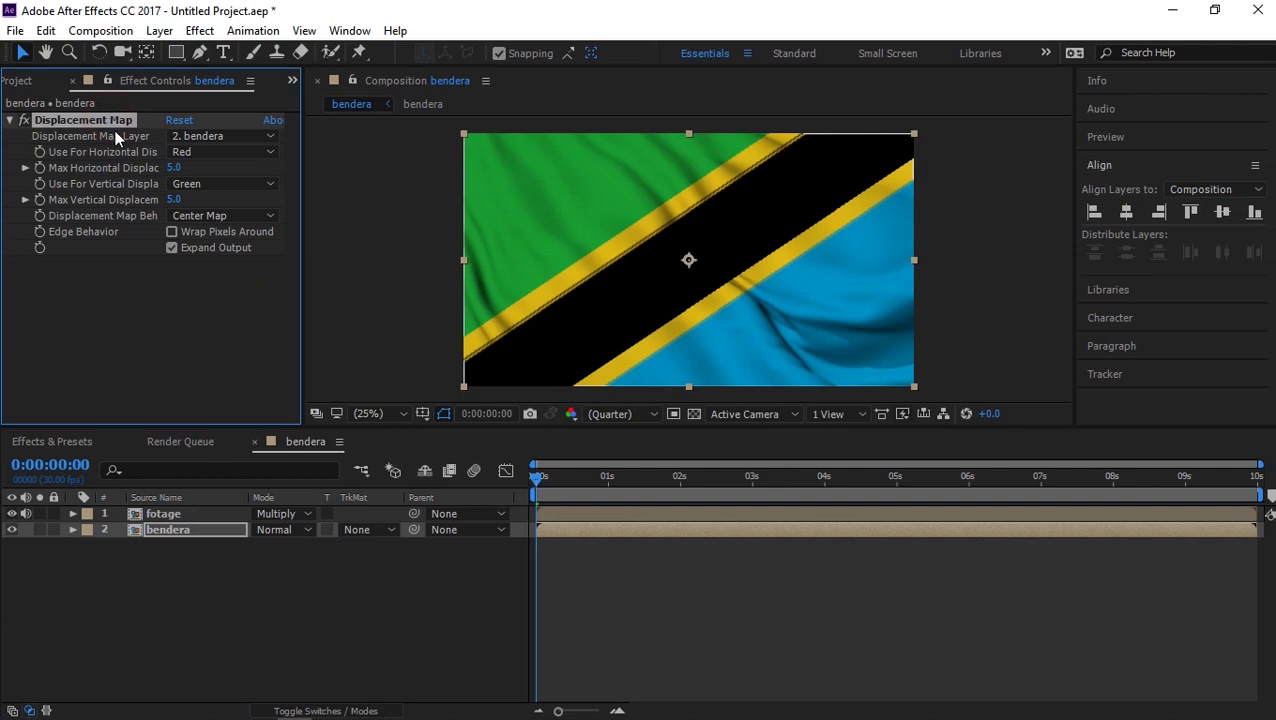
pyautogui.click(244, 135)
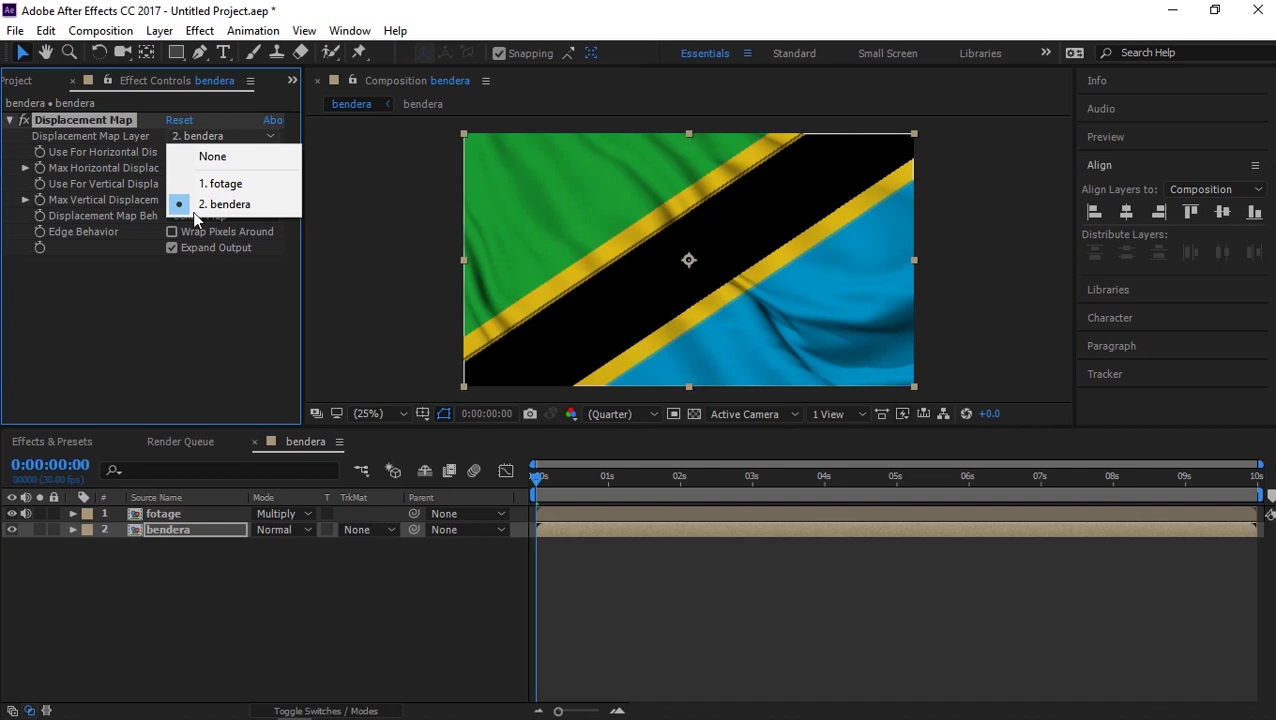
pyautogui.click(213, 183)
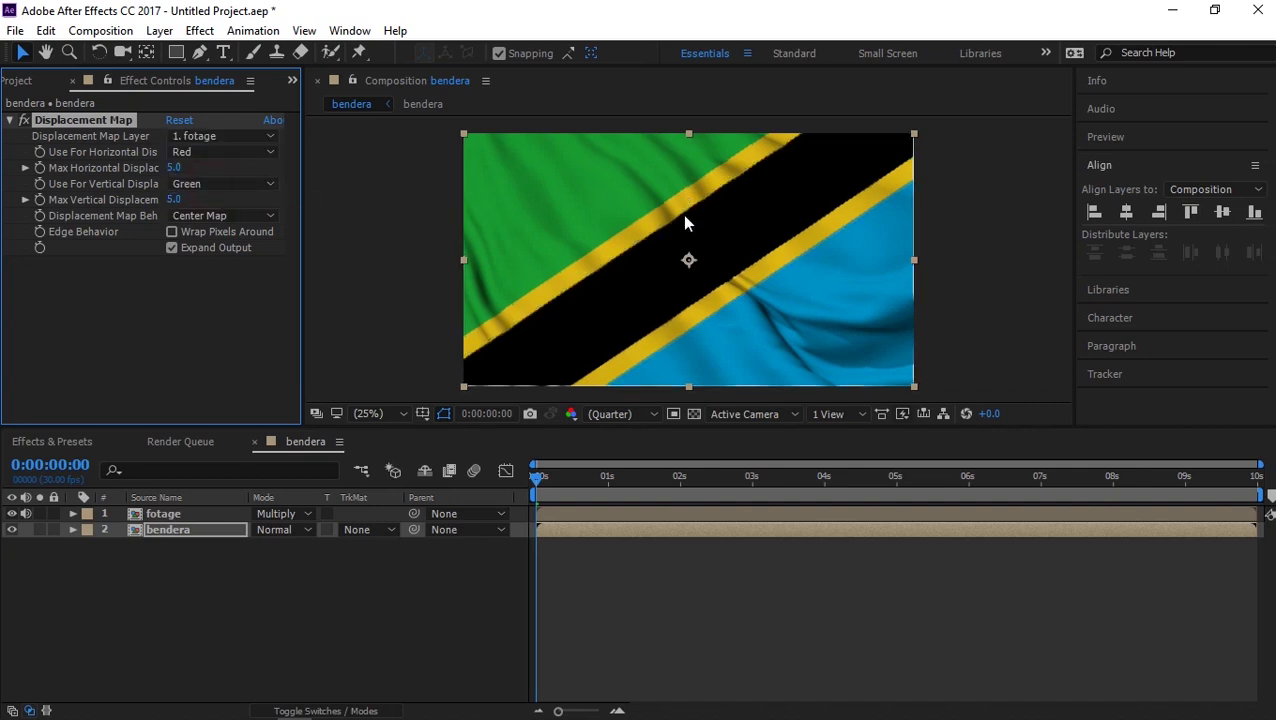
pyautogui.click(536, 478)
pyautogui.press('space')
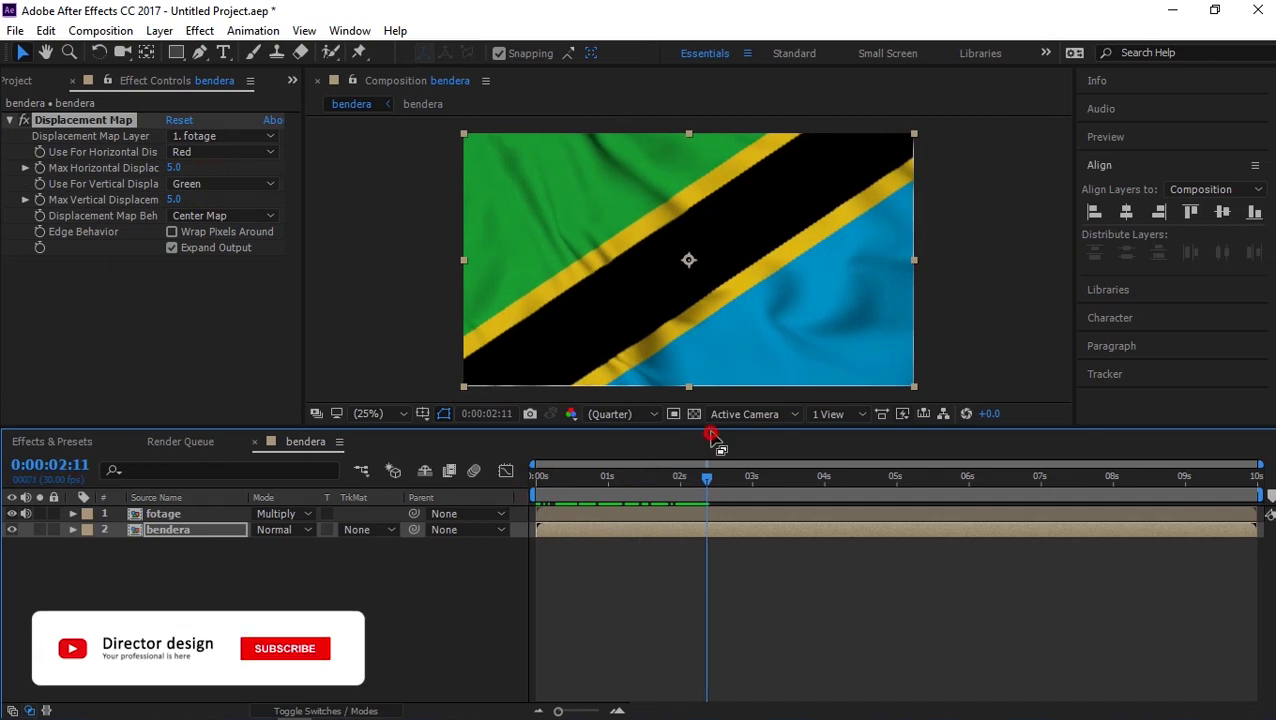
# - At frame 0, set Max Horizontal and Max Vertical Displacement to 15
pyautogui.moveTo(680, 477); pyautogui.dragTo(530, 477)
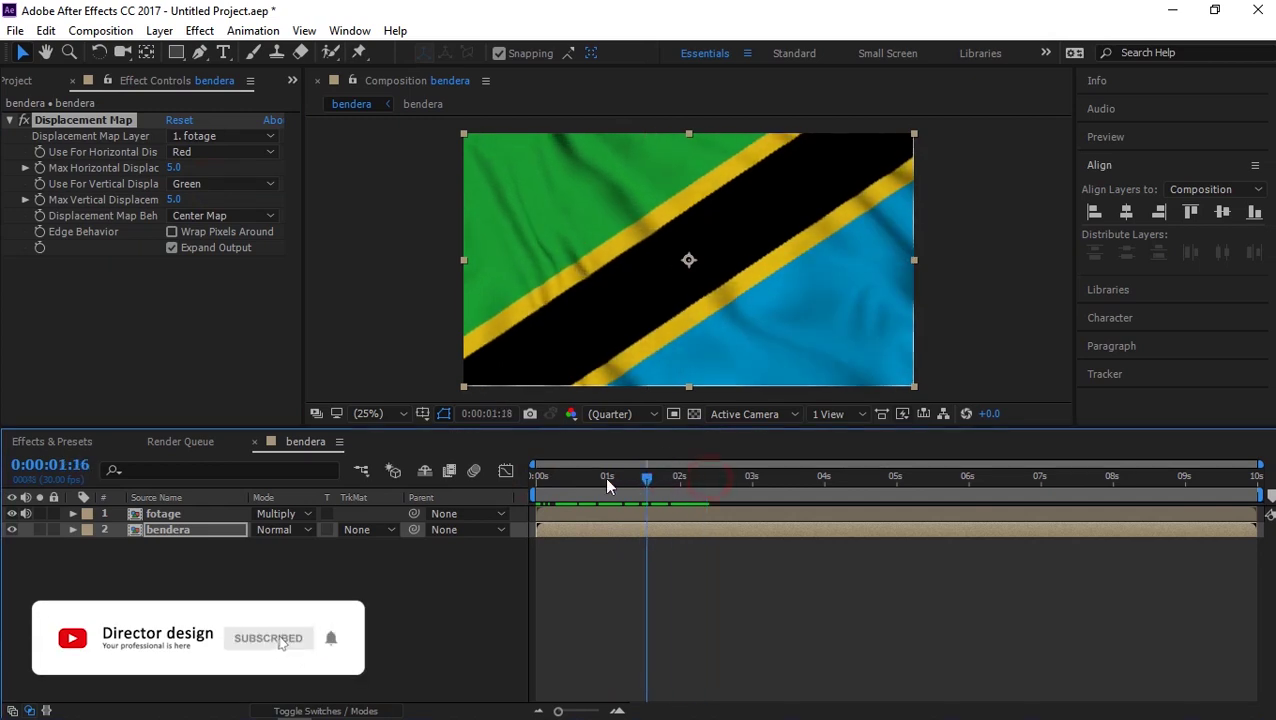
pyautogui.click(175, 168)
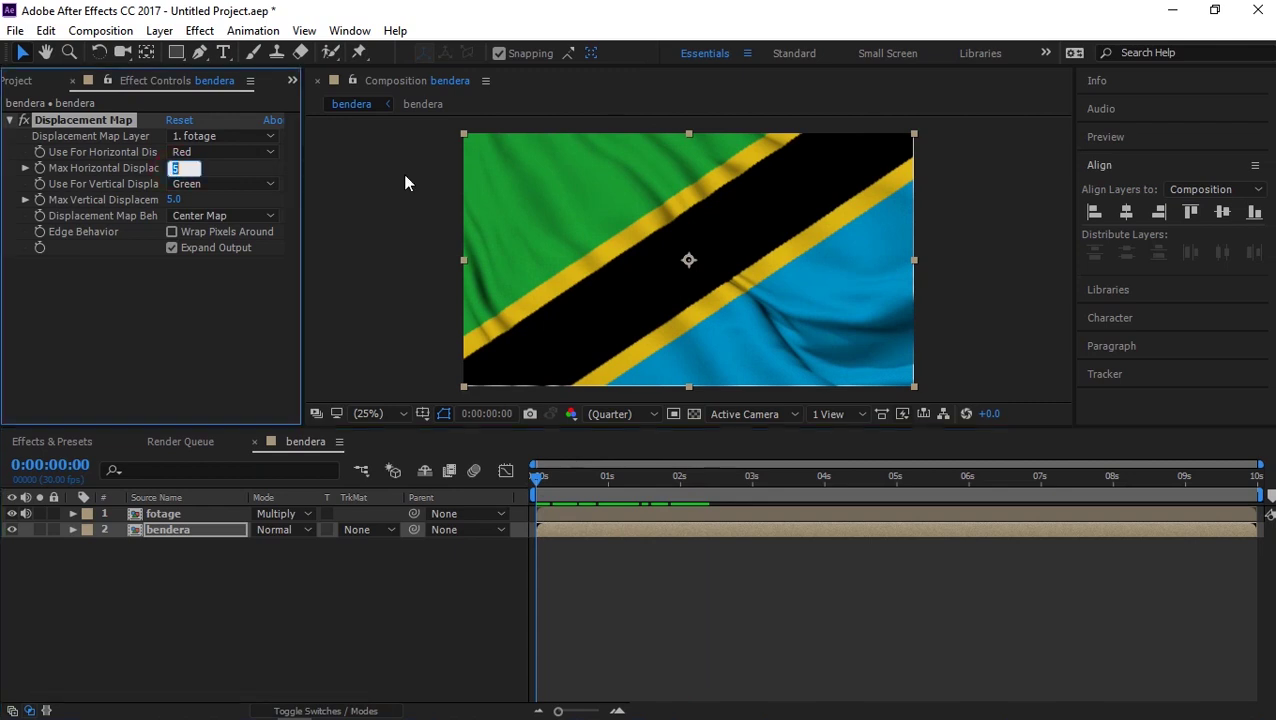
pyautogui.write('15')
pyautogui.click(170, 200)
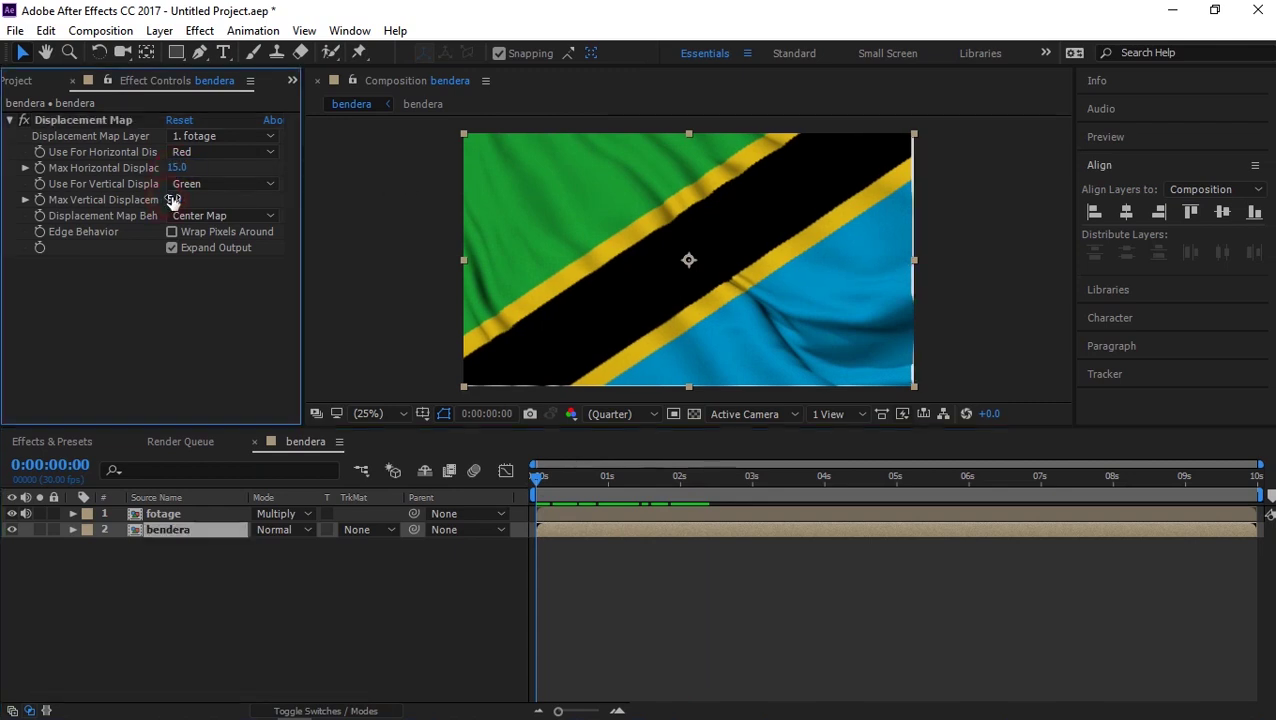
pyautogui.write('15')
pyautogui.press('Return')
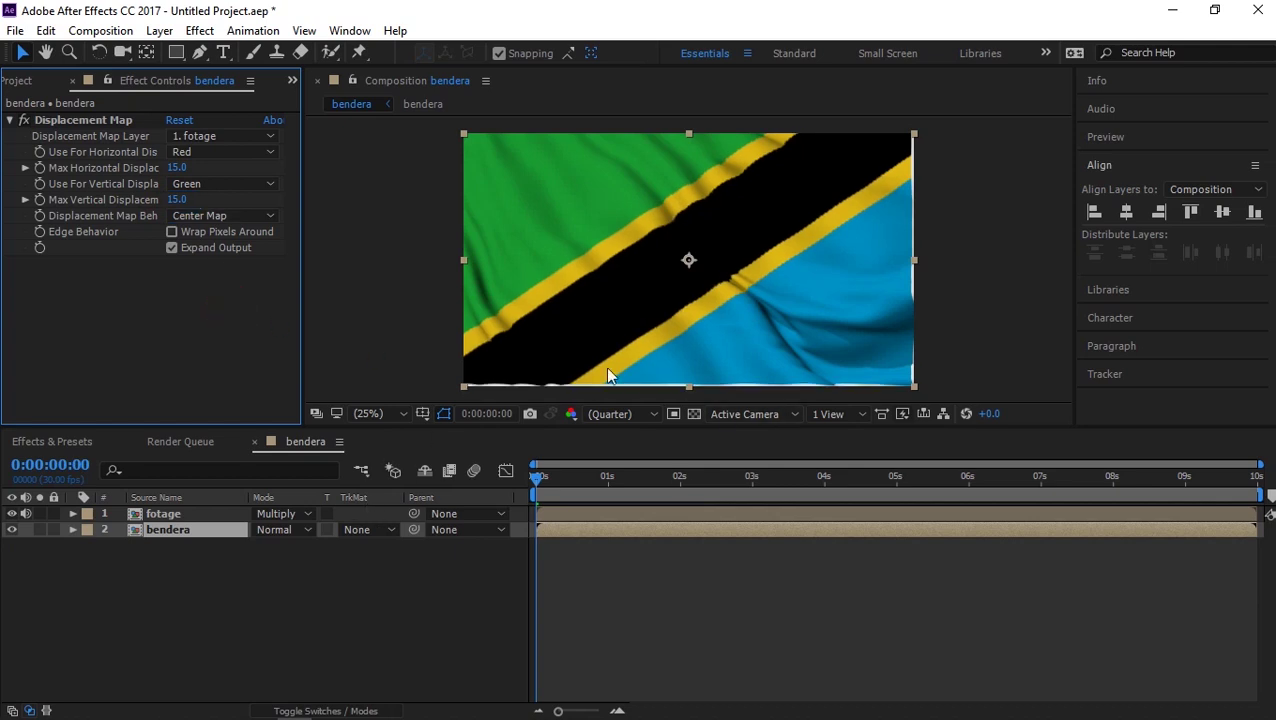
pyautogui.click(195, 530)
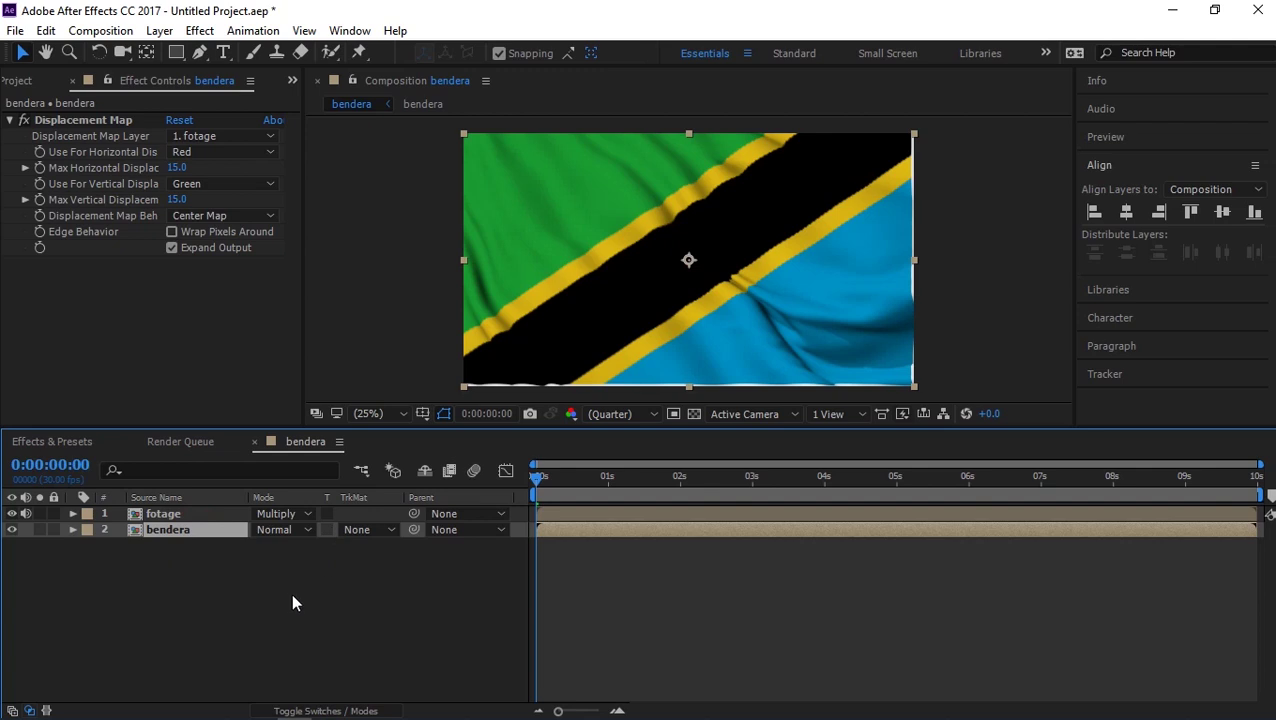
pyautogui.click(987, 268)
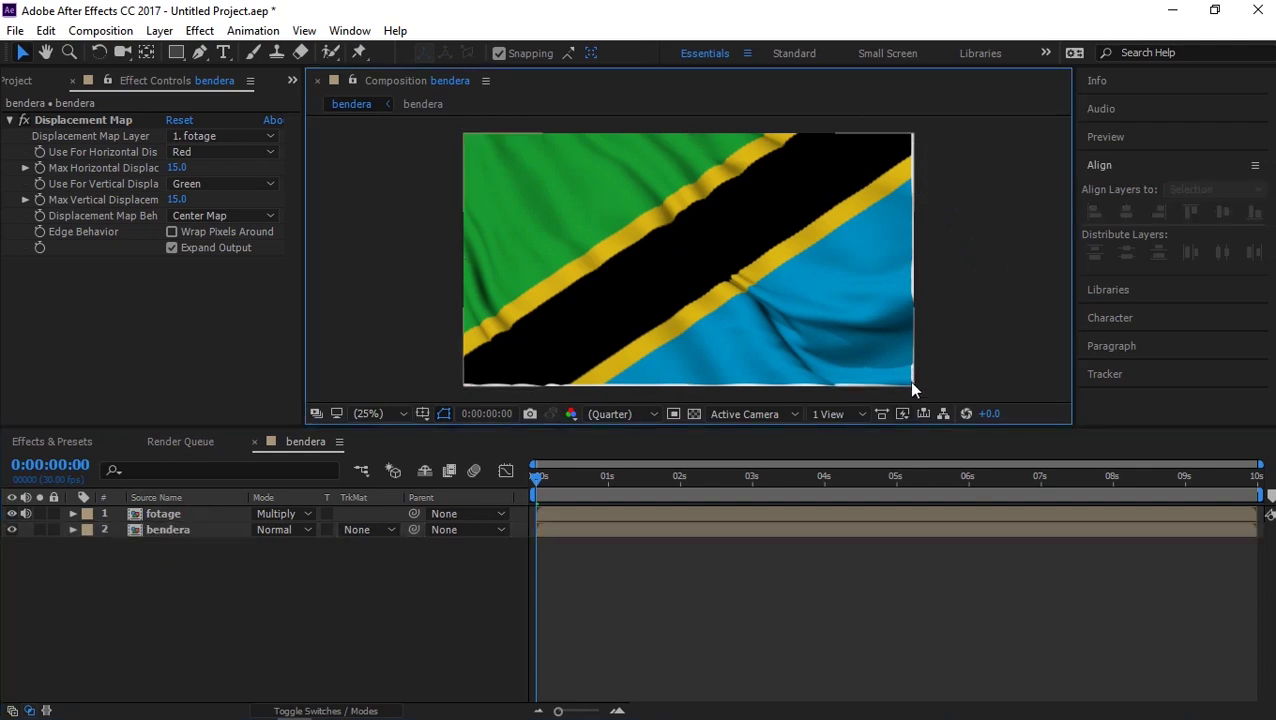
pyautogui.click(192, 528)
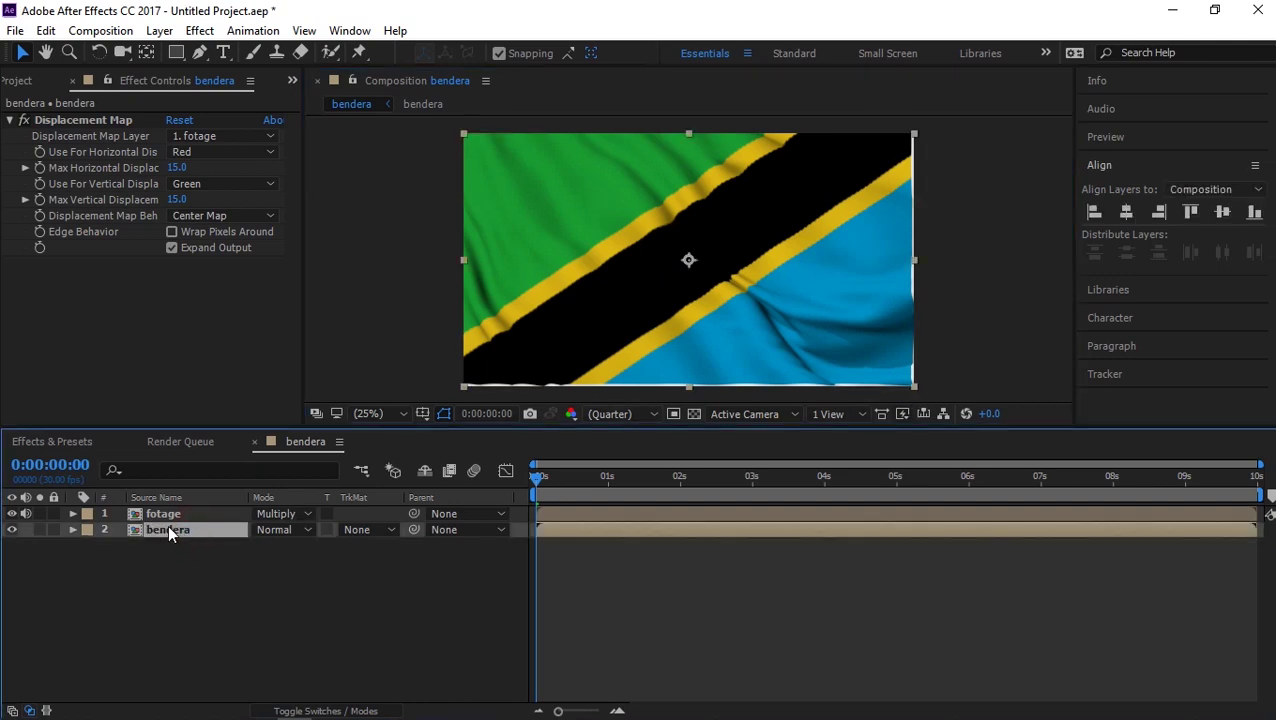
# - Scale the bendera flag layer up to 103% so it fills the frame
pyautogui.press('s')
pyautogui.moveTo(279, 545); pyautogui.dragTo(281, 546)
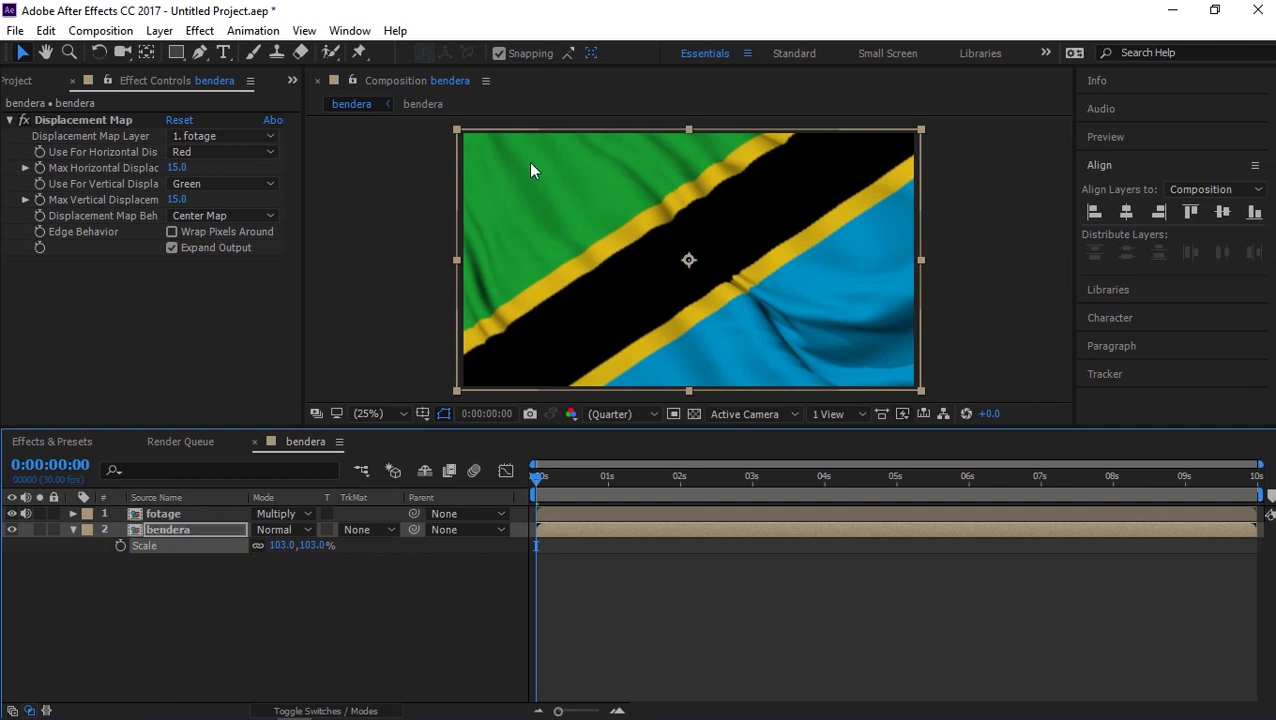
pyautogui.click(306, 598)
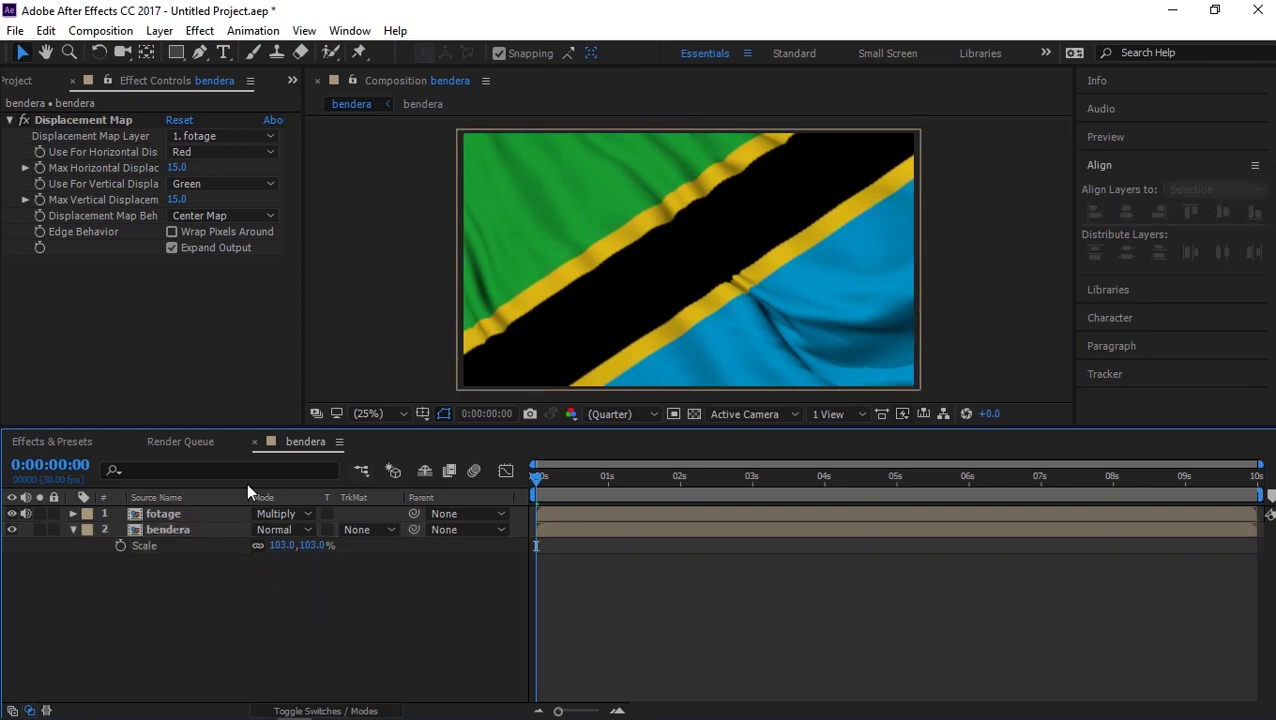
# - Preview the waving flag with its satin folds, including in a maximized viewer
pyautogui.press('space')
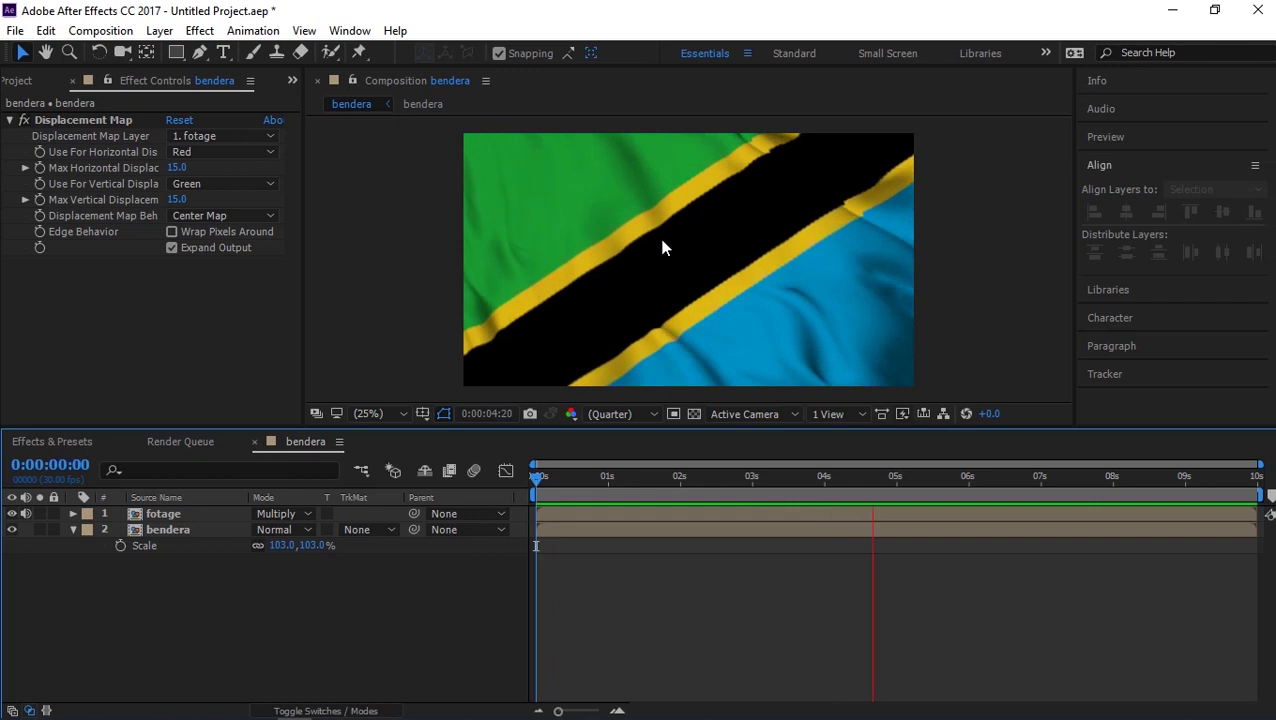
pyautogui.click(389, 313)
pyautogui.press('`')
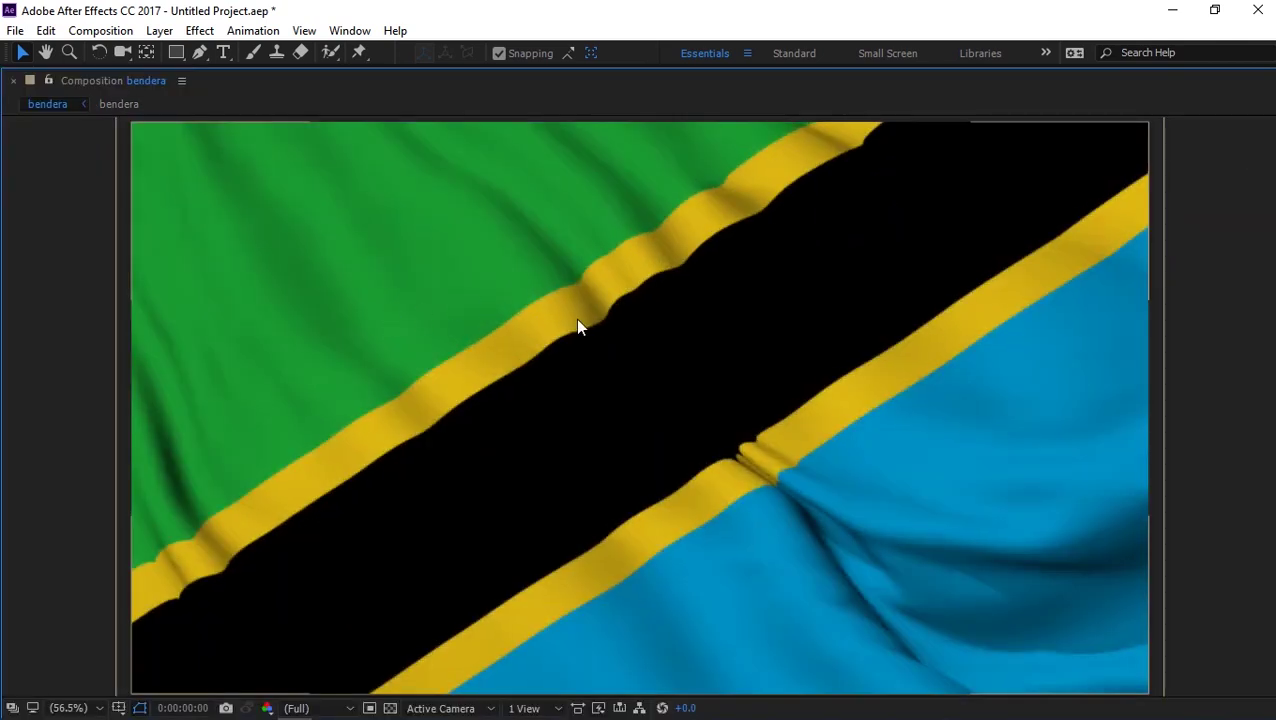
pyautogui.press('space')
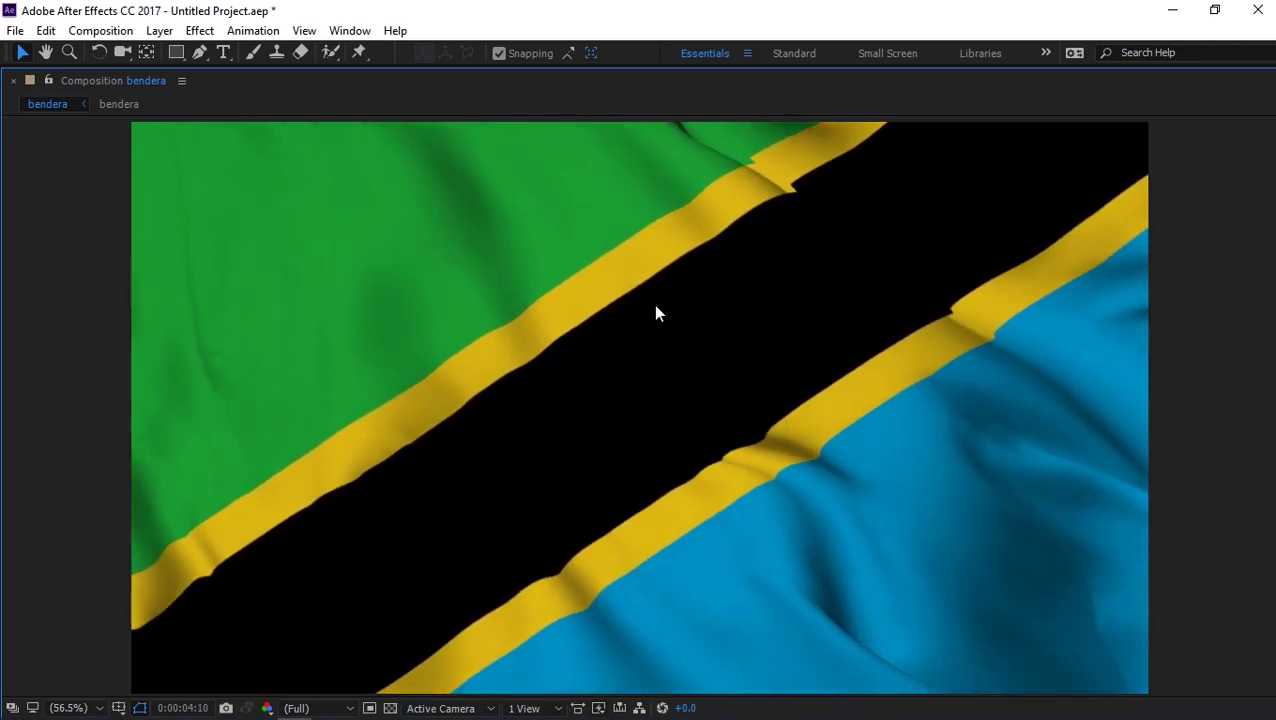
pyautogui.press('`')
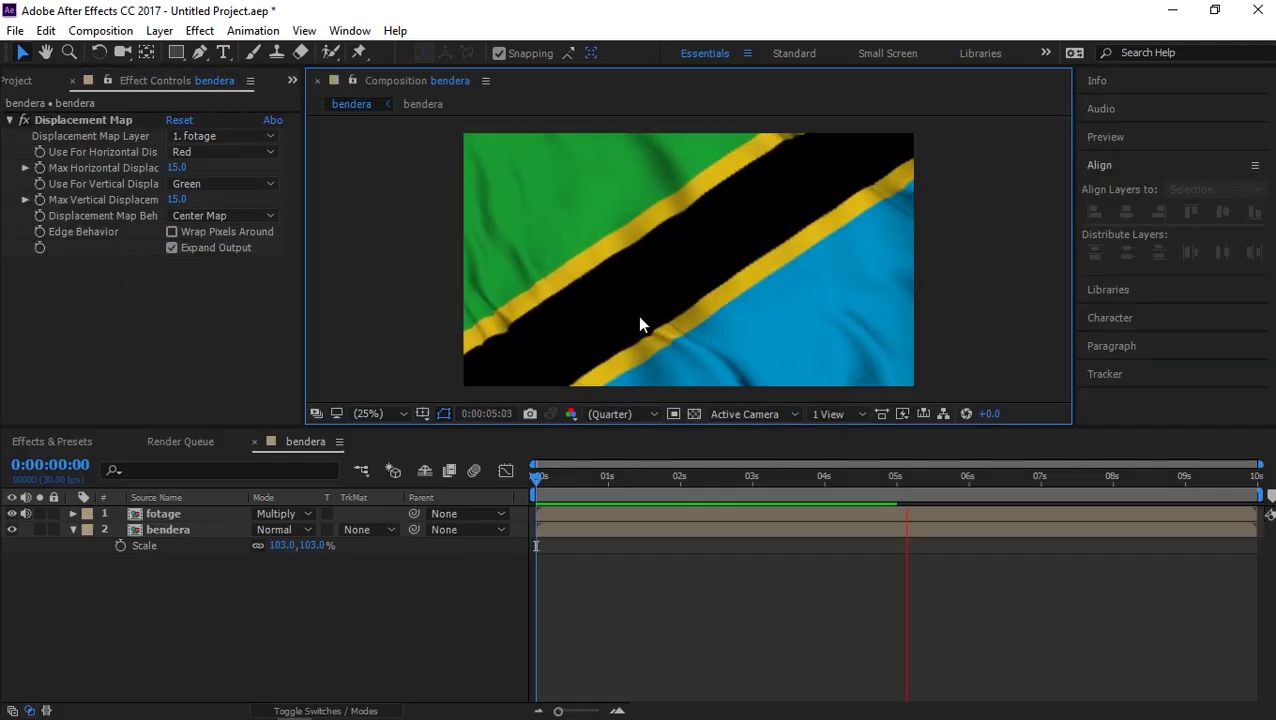